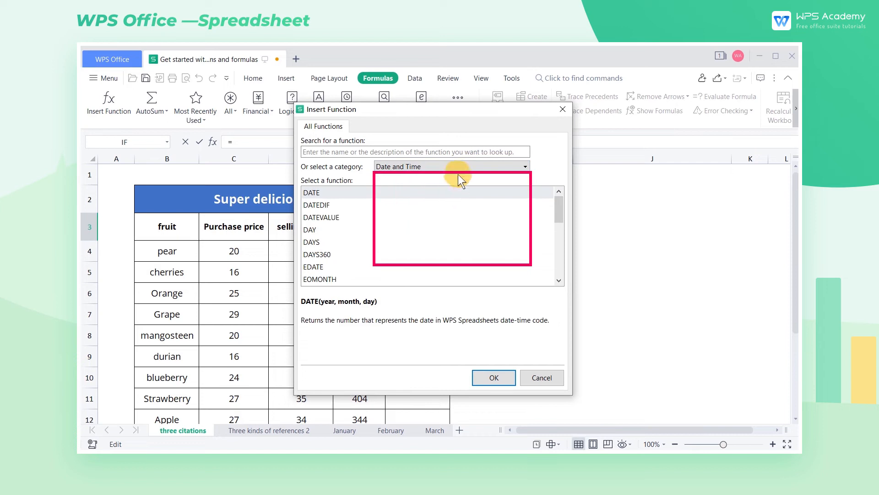
Browse the Math and Trig function category, view the description of AGGREGATE, and leave function insertion without adding anything.
left_click(460, 171)
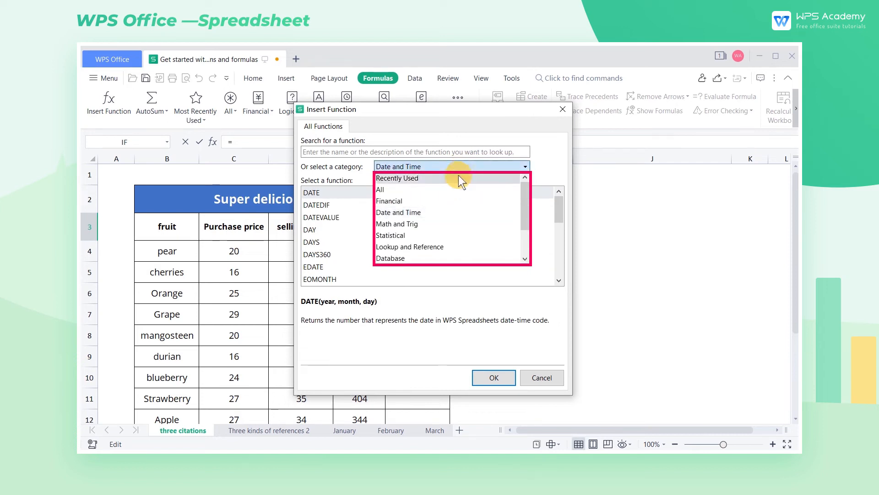
left_click(438, 222)
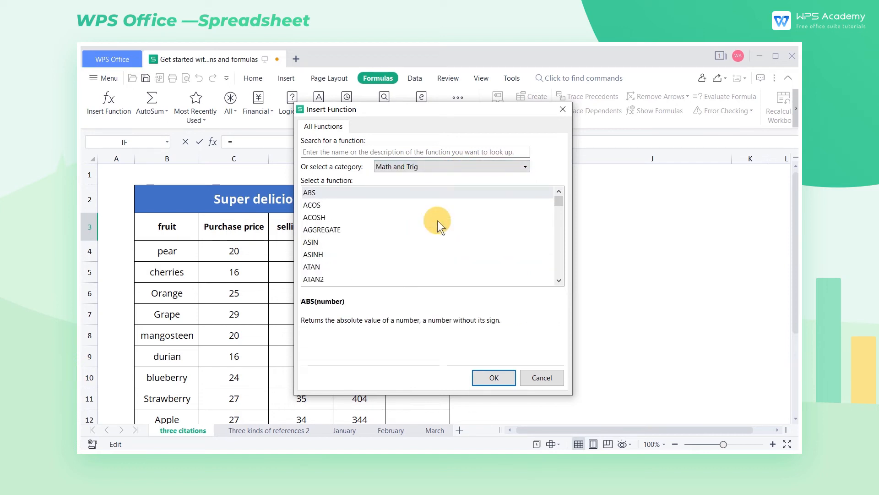
left_click(336, 229)
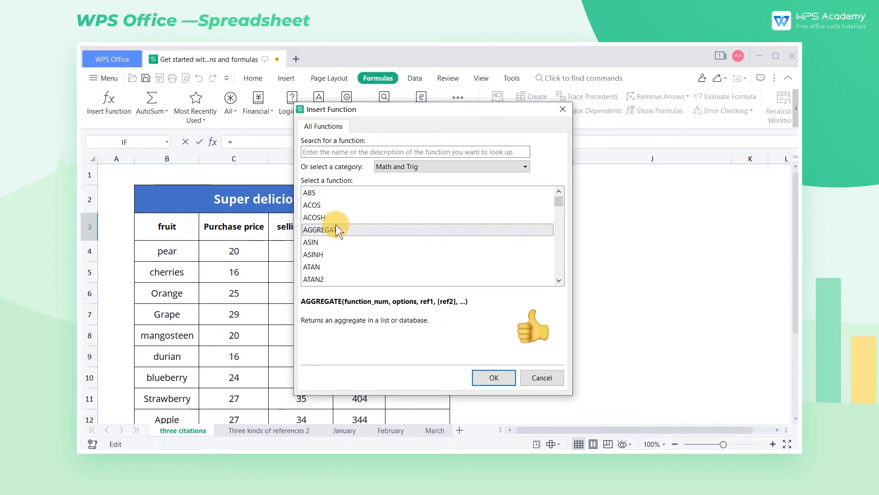
left_click(563, 109)
left_click(220, 143)
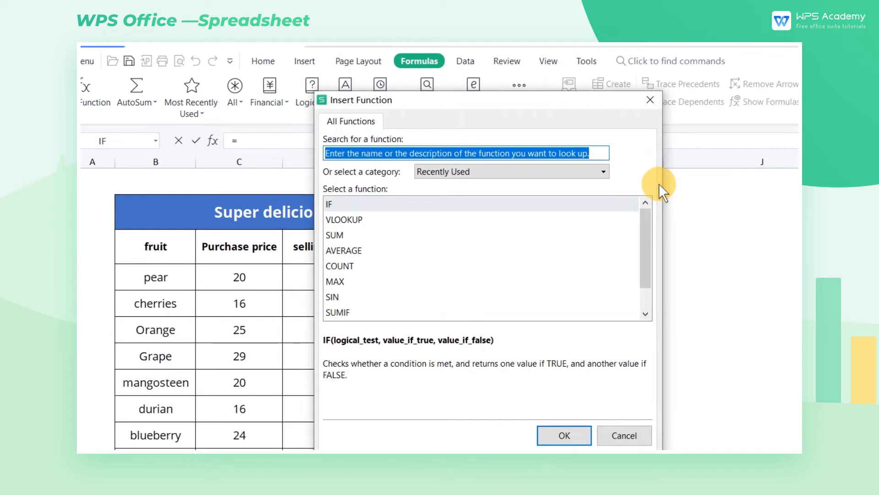
left_click(655, 104)
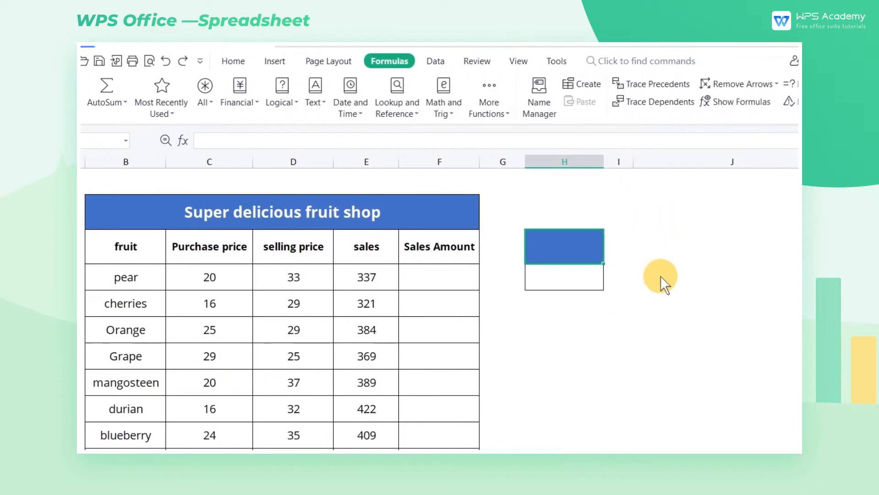
Build the formula =SUM(D4,E4) in cell J4, referencing pear's selling price and sales.
left_click(612, 277)
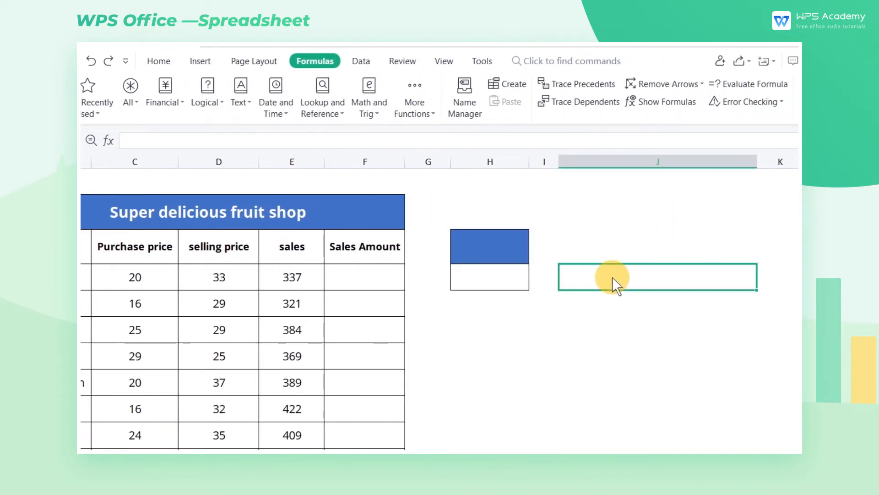
type("=su")
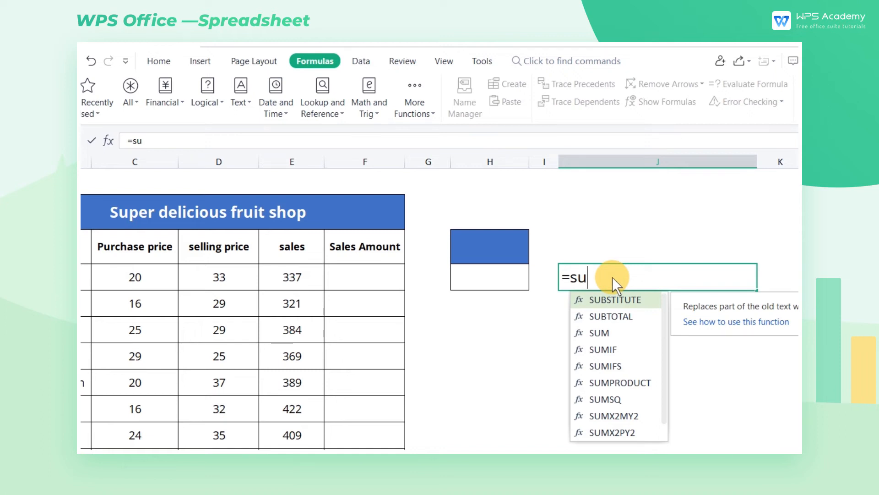
key("Down")
key("Down")
key("Tab")
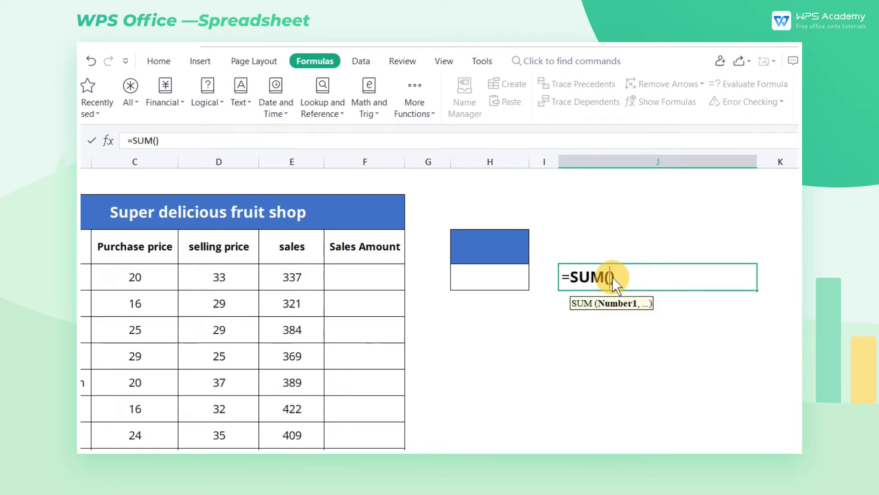
left_click(258, 282)
type(",")
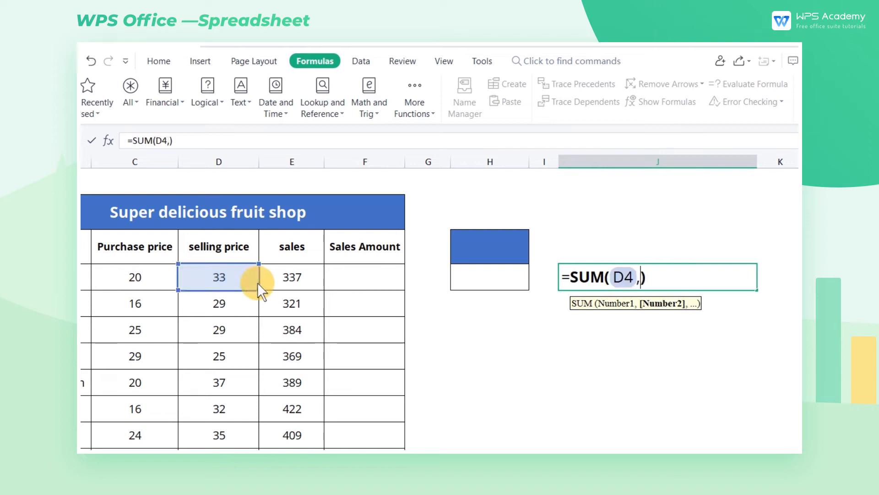
left_click(280, 278)
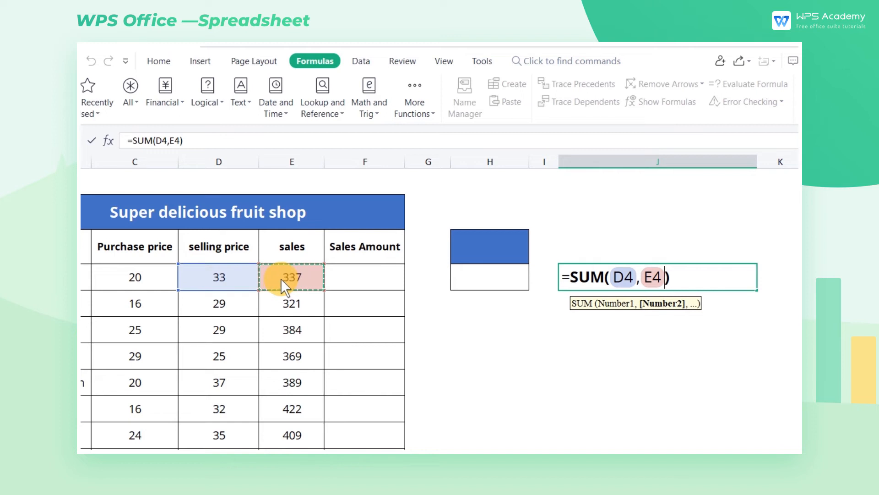
Confirm the SUM formula through its function arguments, and clear cell J4.
left_click(104, 142)
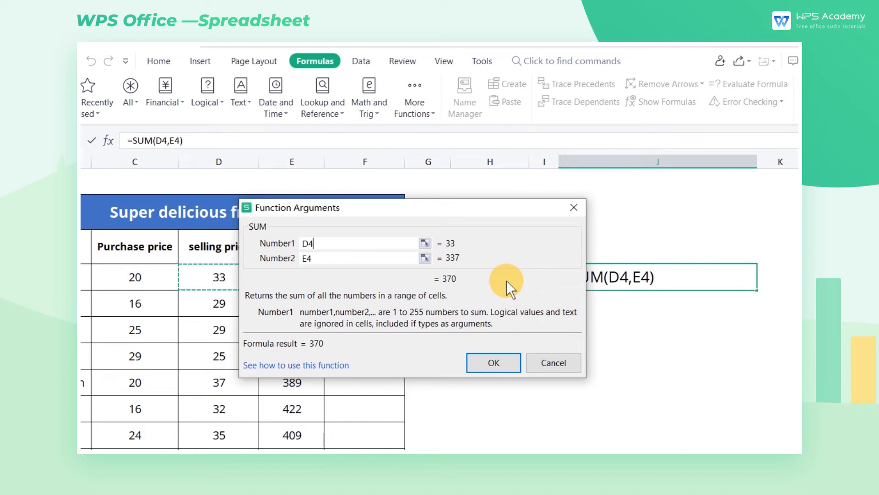
left_click(500, 361)
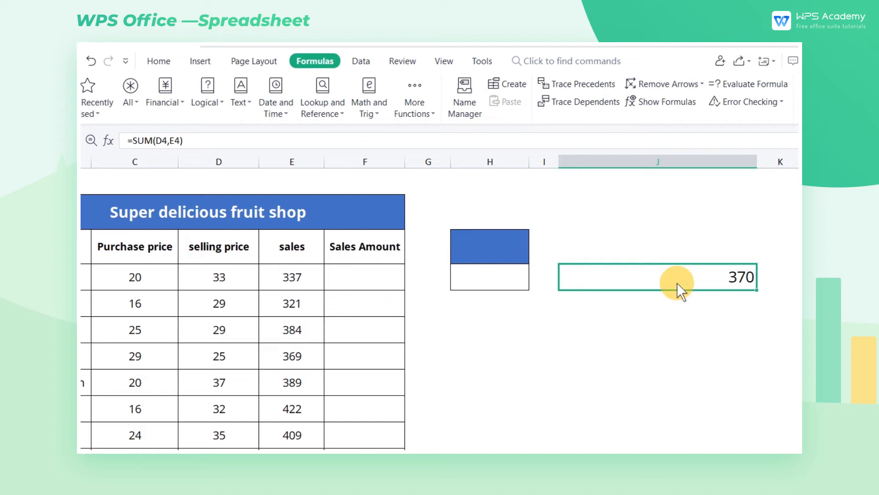
key("Delete")
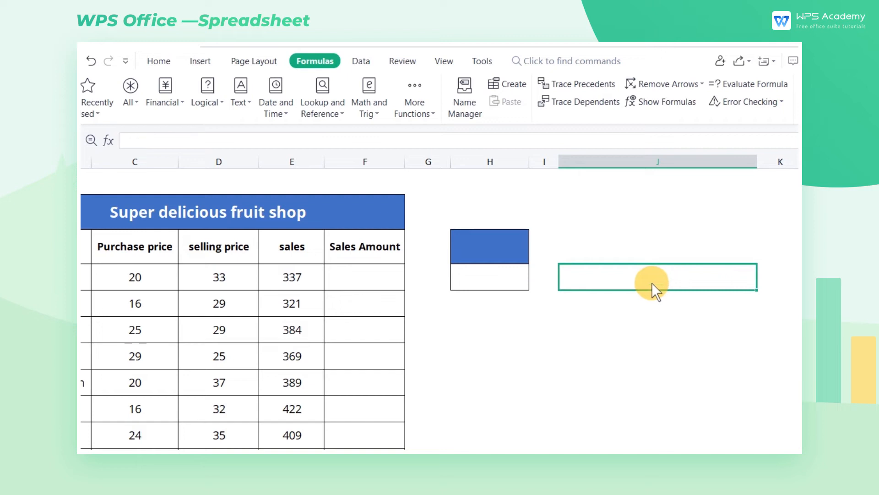
Calculate pear's sales amount in F4 with =D4*E4 and fill the formula down to Pitaya in F15.
left_click(379, 283)
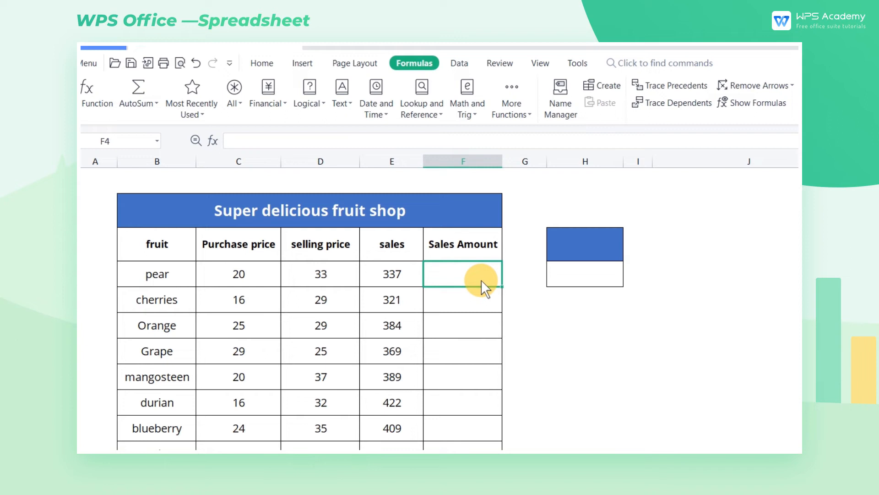
type("=")
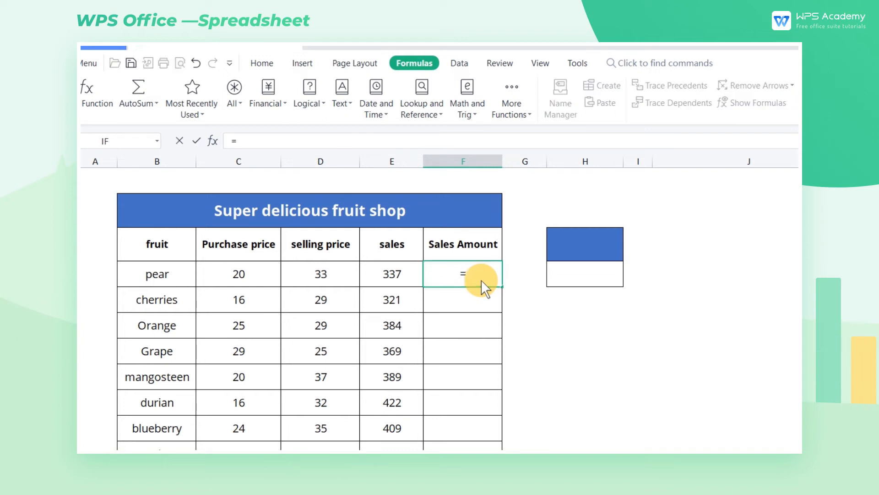
left_click(337, 268)
type("*")
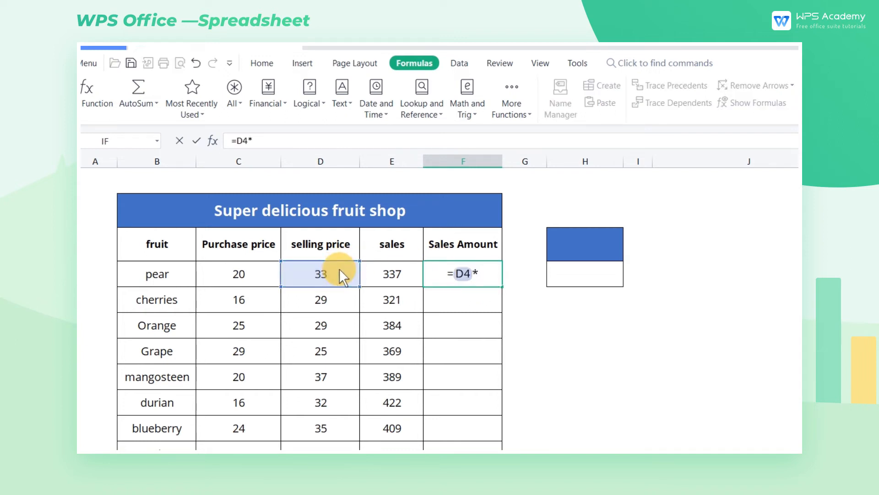
left_click(391, 277)
key("Return")
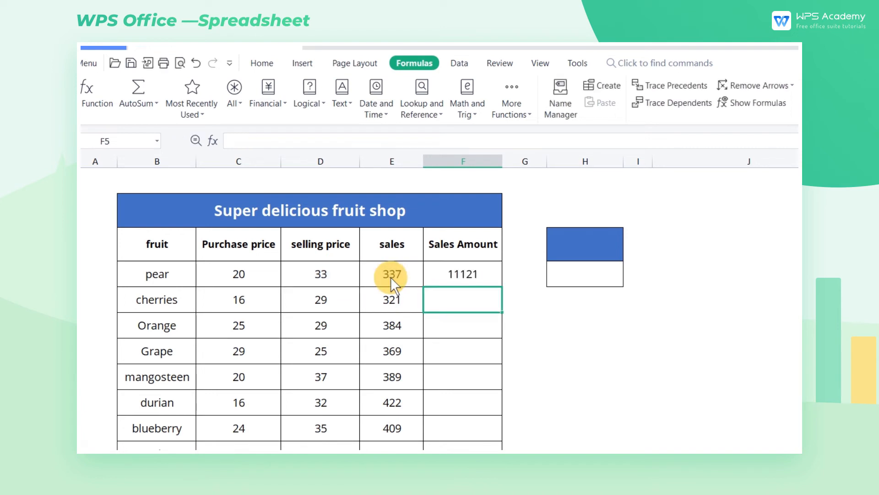
left_click(459, 277)
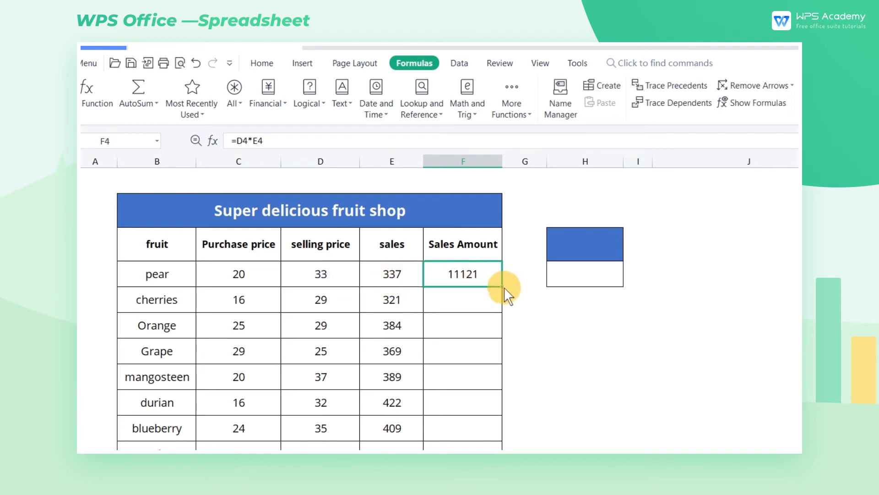
double_click(493, 282)
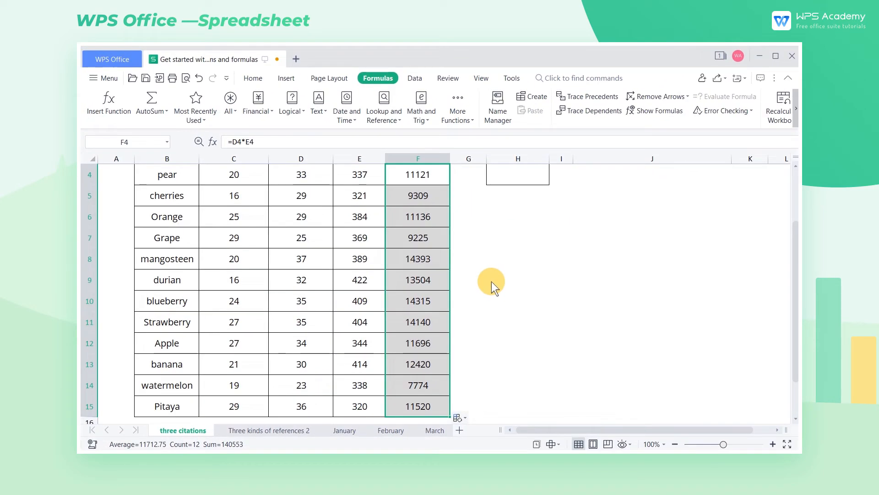
Inspect the cell references used in pear's Sales Amount formula in F4.
scroll(486, 281, "up", 1)
left_click(435, 254)
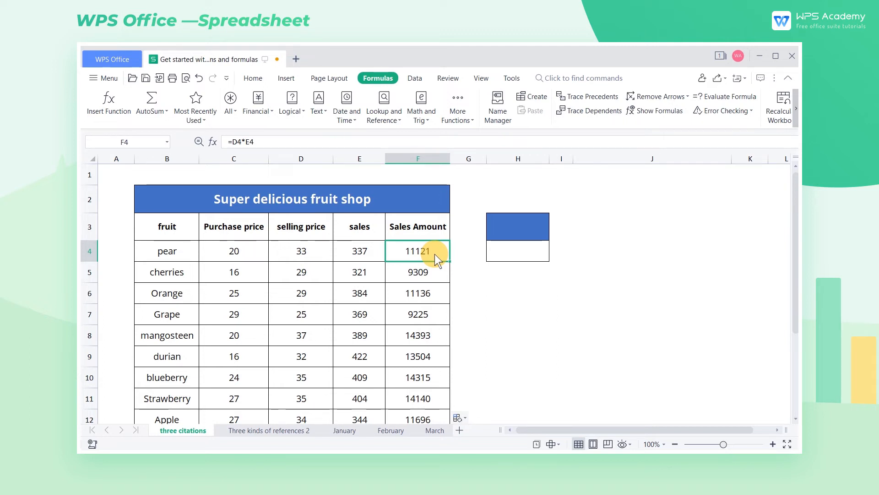
double_click(435, 254)
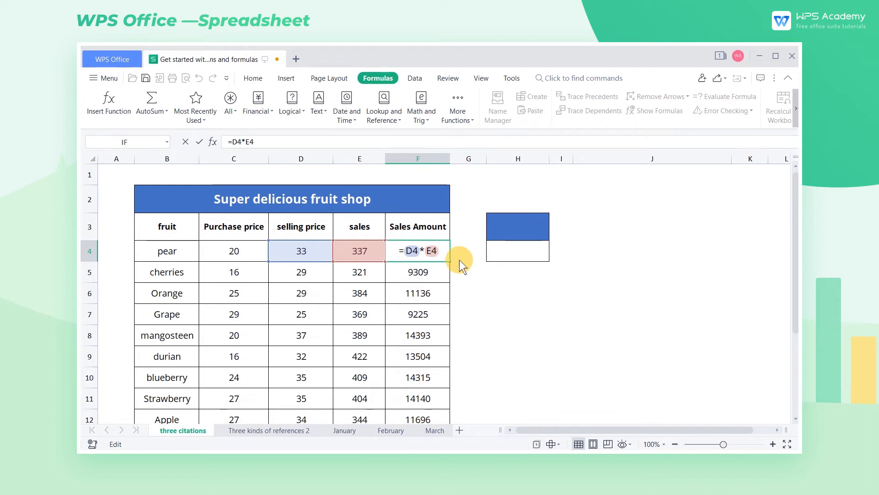
key("Return")
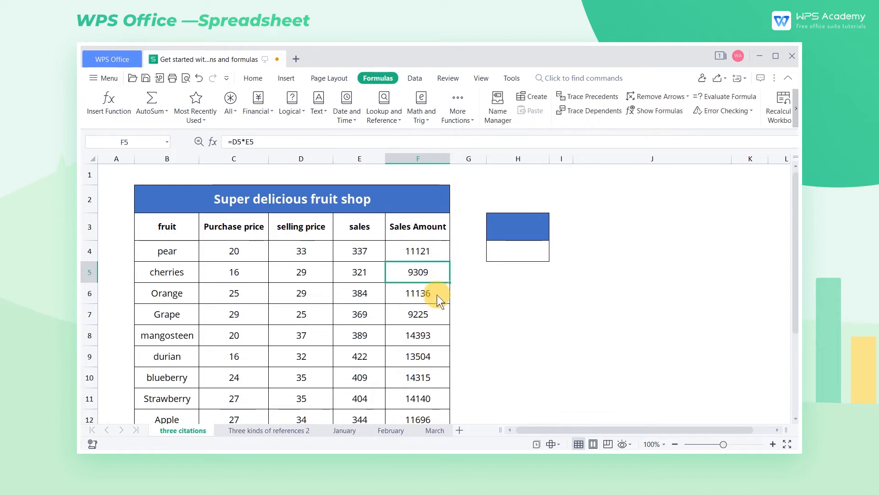
Clear the sales amounts in F5:F10 and refill them by extending the F4 formula down to F10.
left_click_drag(437, 294, 436, 378)
key("Delete")
left_click(433, 254)
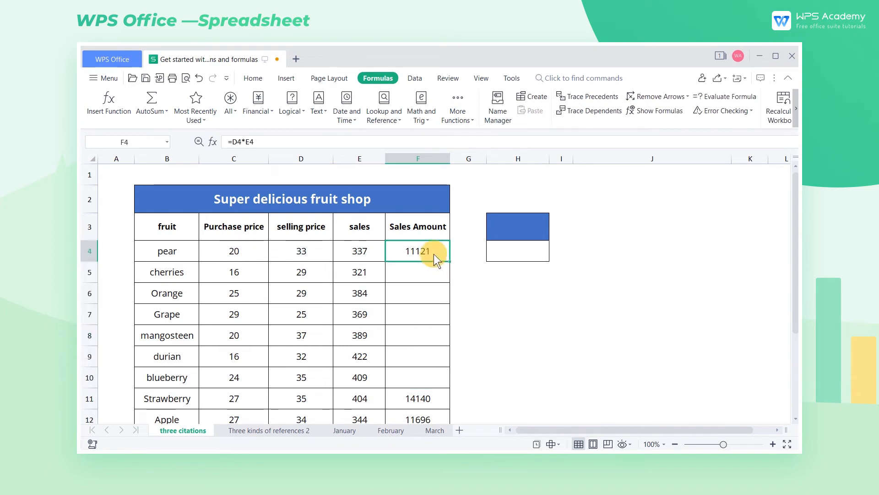
left_click_drag(452, 263, 445, 382)
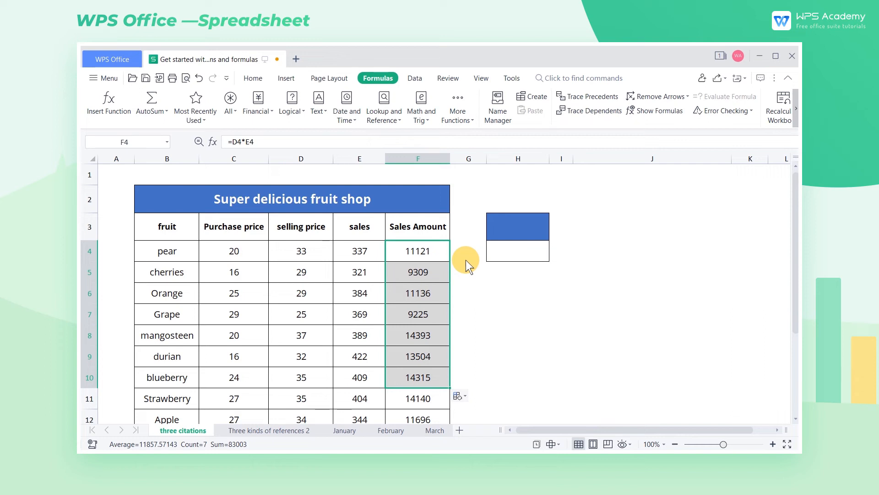
Compare the relative references in the Sales Amount formulas of F4, F5 and F6.
left_click(426, 251)
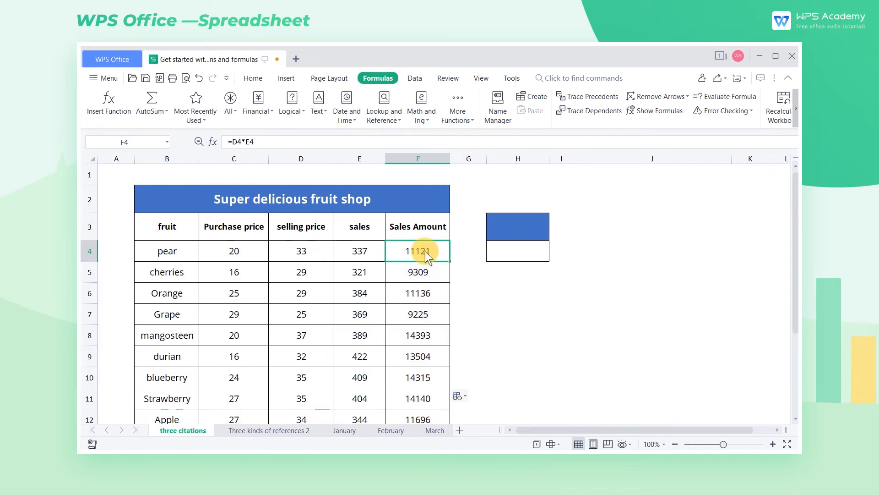
double_click(435, 251)
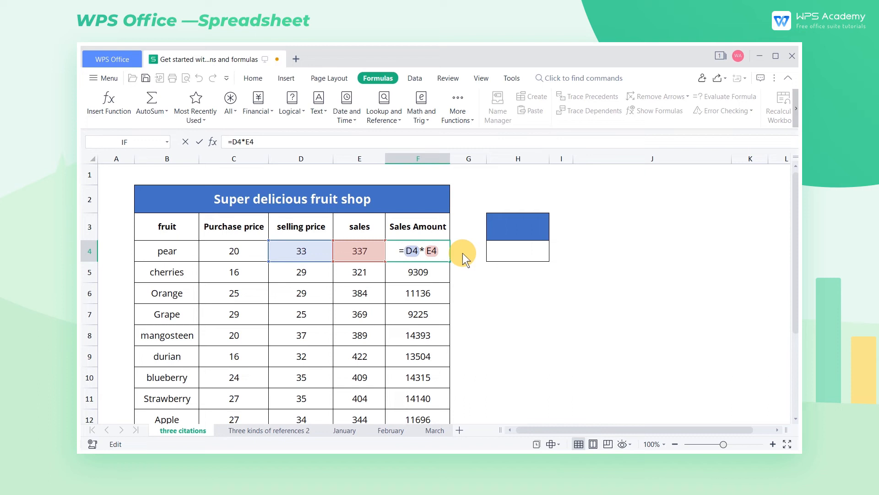
key("Return")
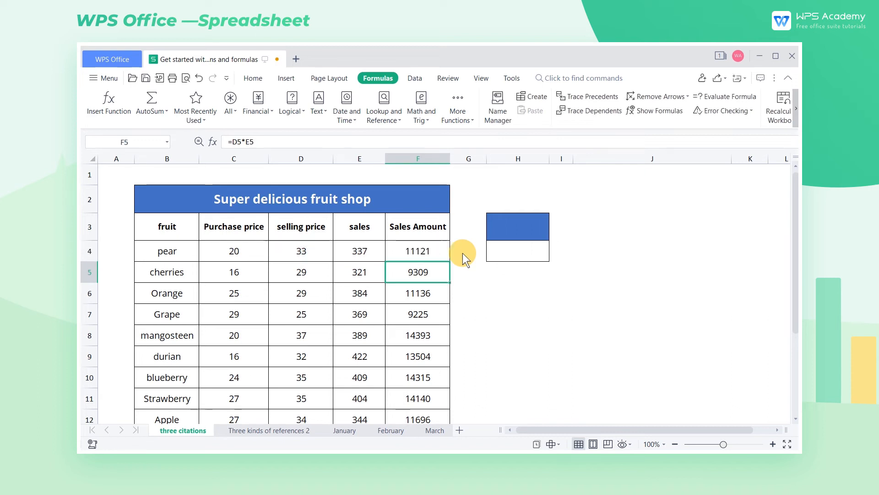
double_click(437, 271)
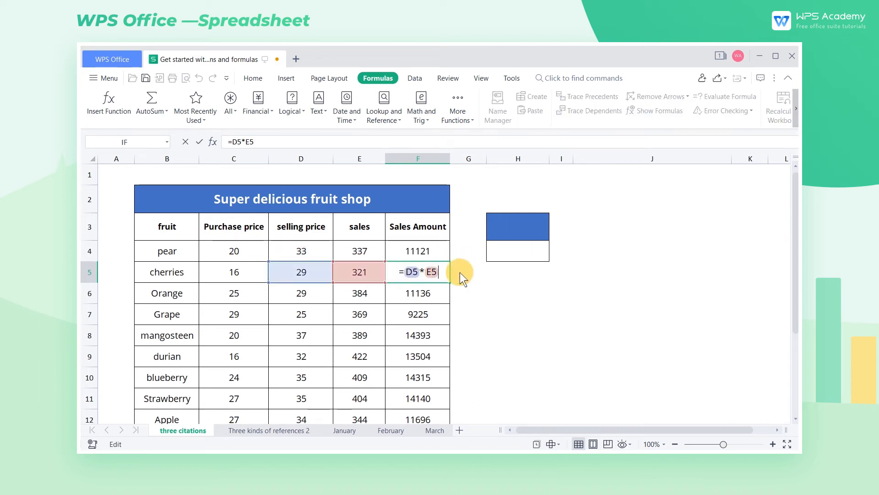
key("Return")
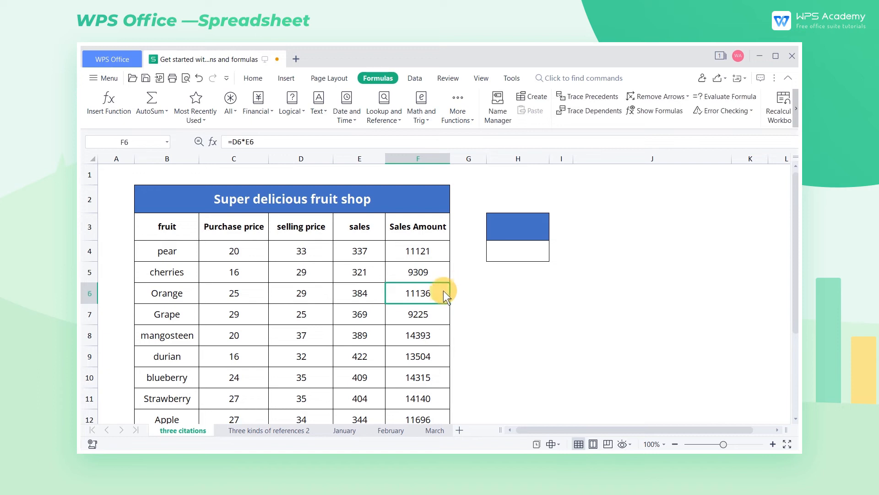
double_click(442, 290)
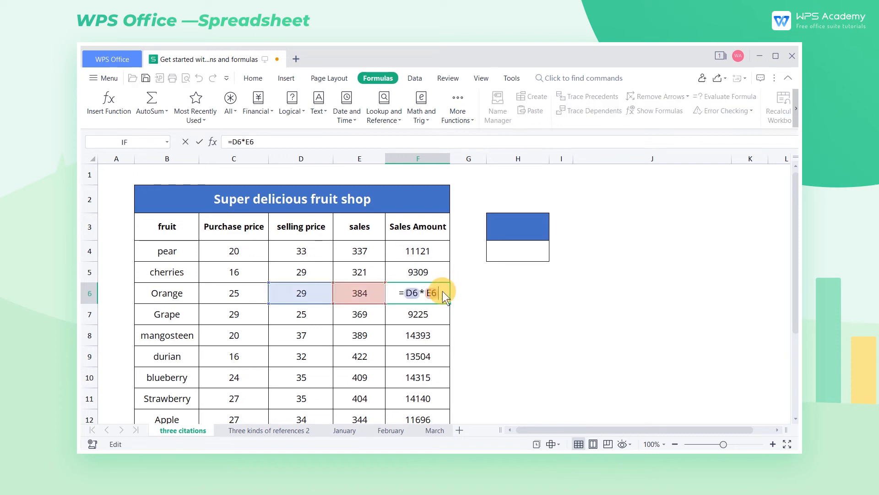
key("Return")
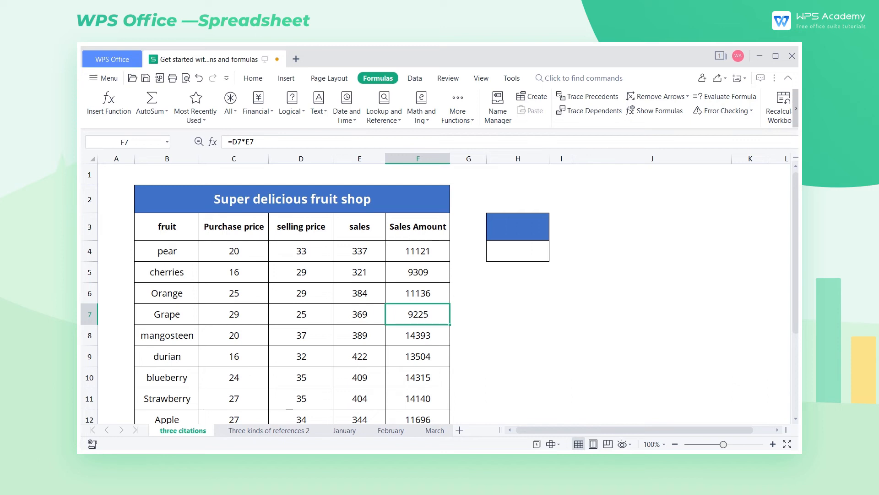
Enter the heading Discount in cell H3 and the value 0.8 in H4.
left_click(514, 234)
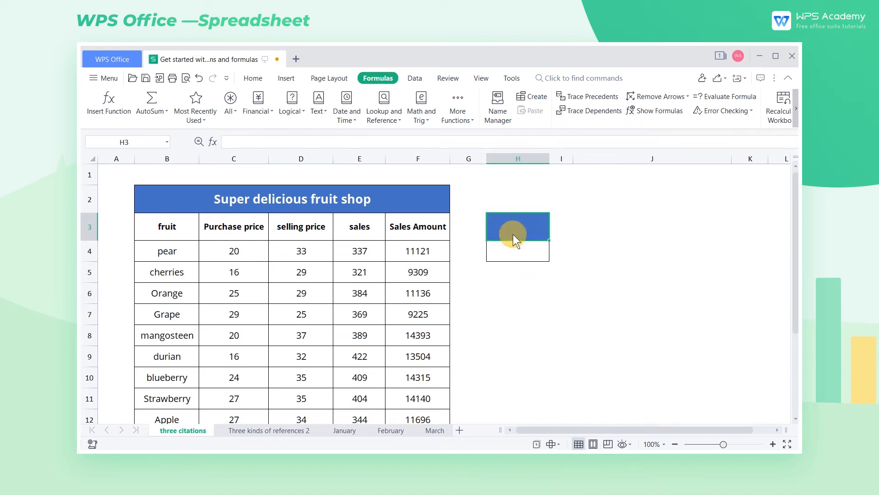
type("Discount")
left_click(521, 249)
type("0.8")
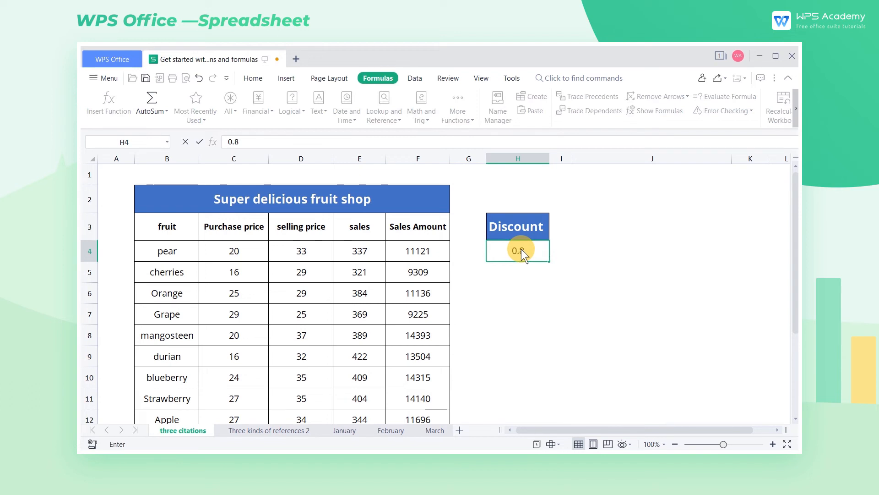
left_click(524, 297)
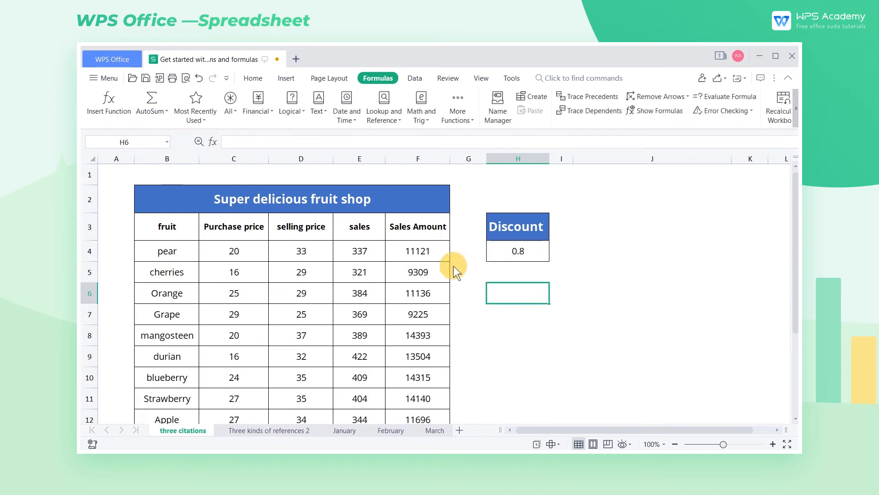
Extend pear's Sales Amount formula in F4 to multiply by the discount cell, making it =D4*E4*H4.
left_click(437, 252)
double_click(438, 252)
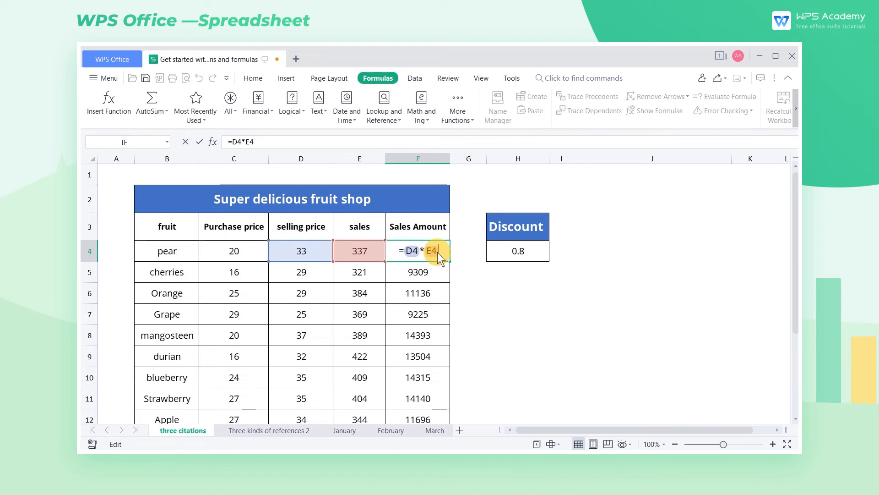
type("*")
left_click(534, 251)
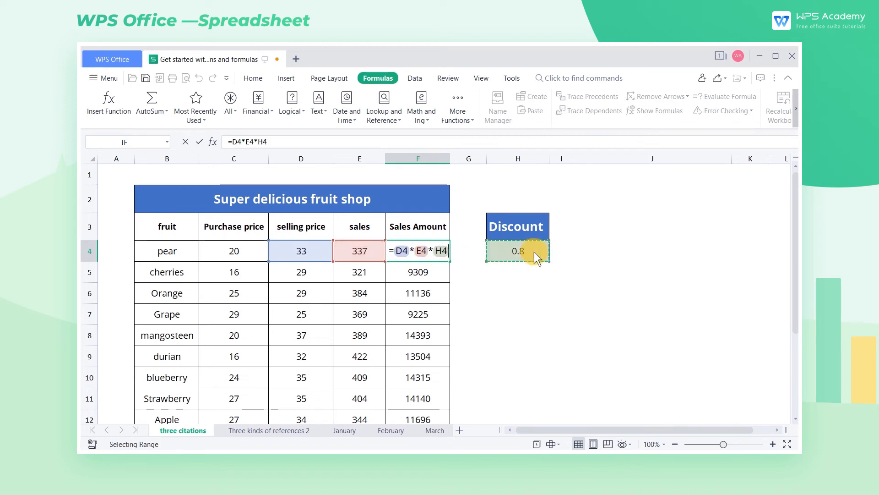
key("Return")
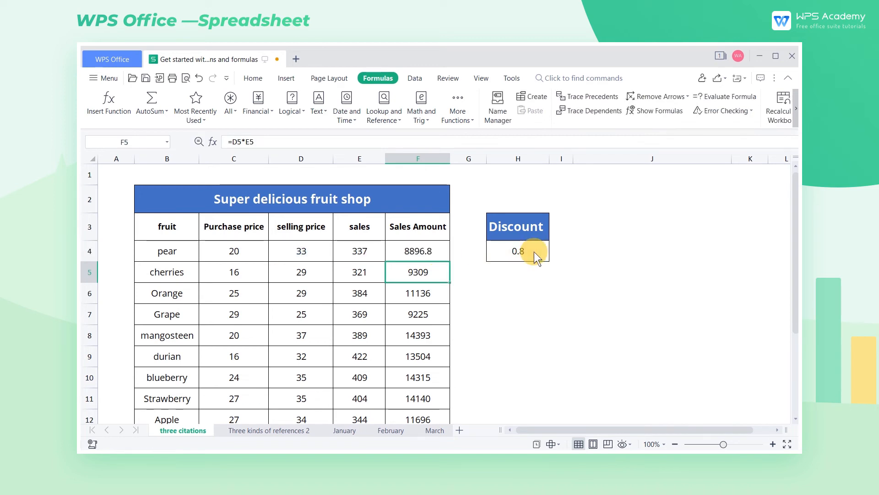
Fill the F4 formula with the relative discount reference down the Sales Amount column to F15.
left_click(448, 258)
left_click_drag(450, 262, 442, 390)
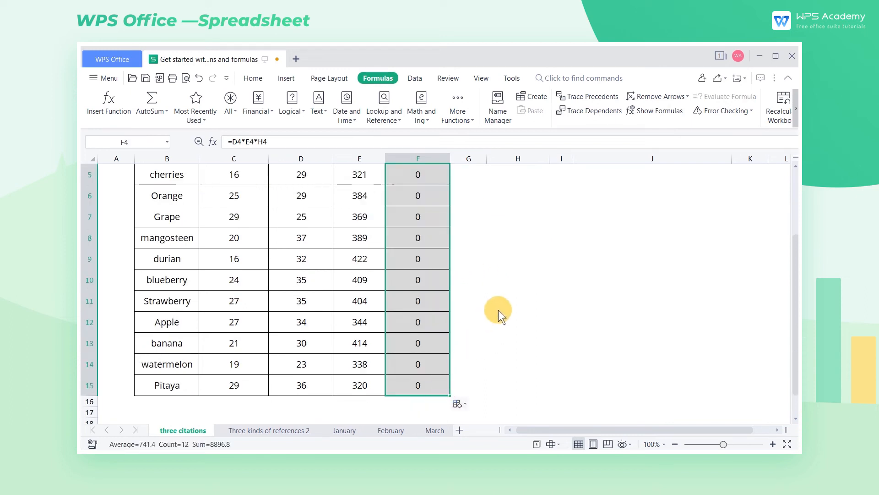
scroll(497, 310, "up", 2)
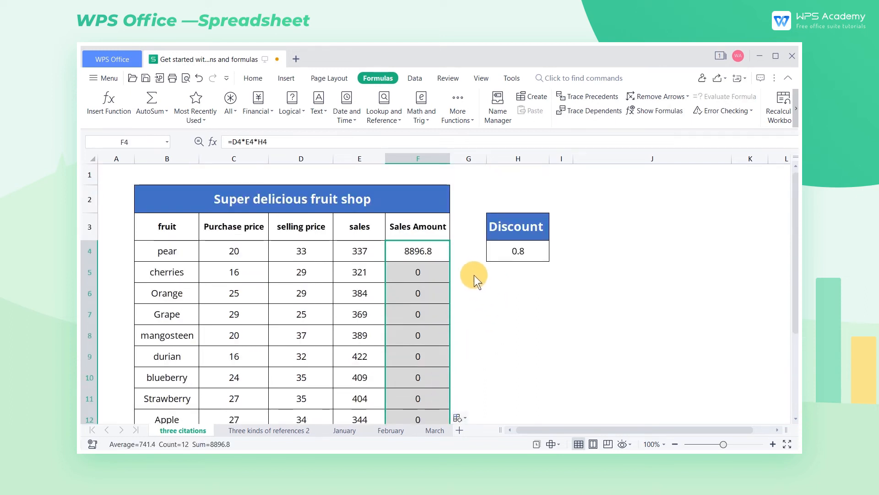
Inspect which discount cell the Sales Amount formulas in F5, F6 and F7 refer to.
left_click(443, 273)
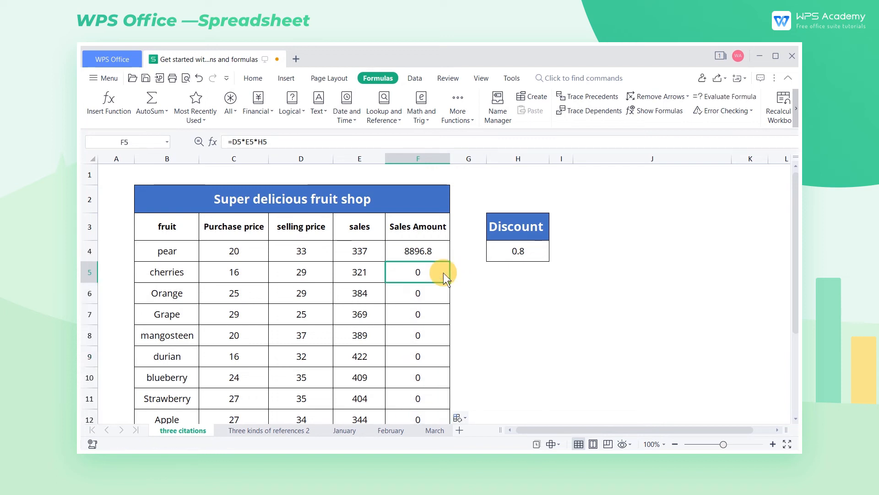
double_click(443, 273)
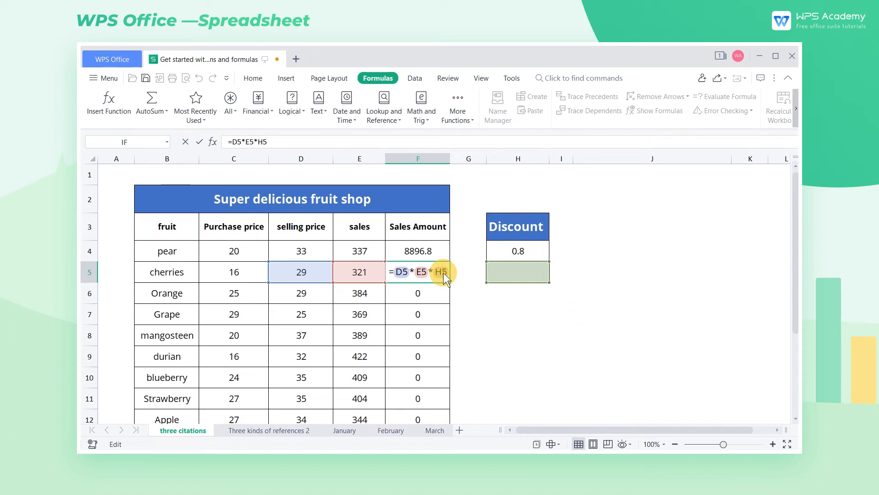
key("Return")
double_click(440, 292)
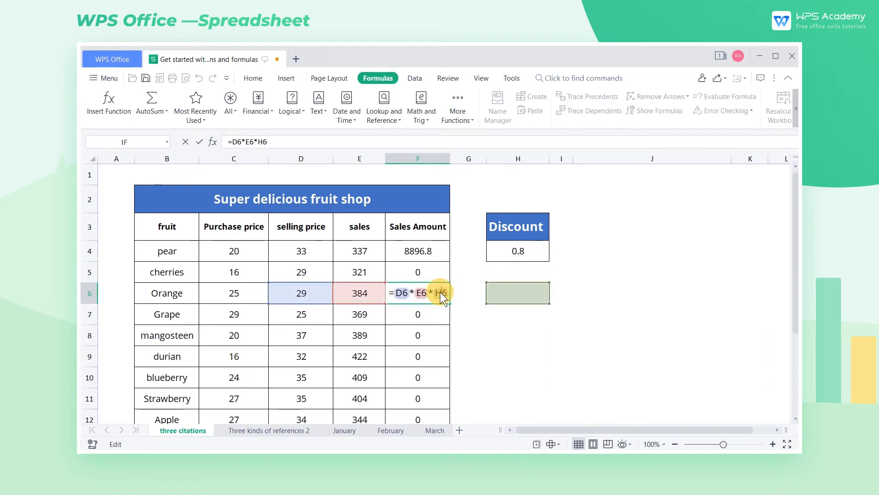
key("Return")
double_click(437, 317)
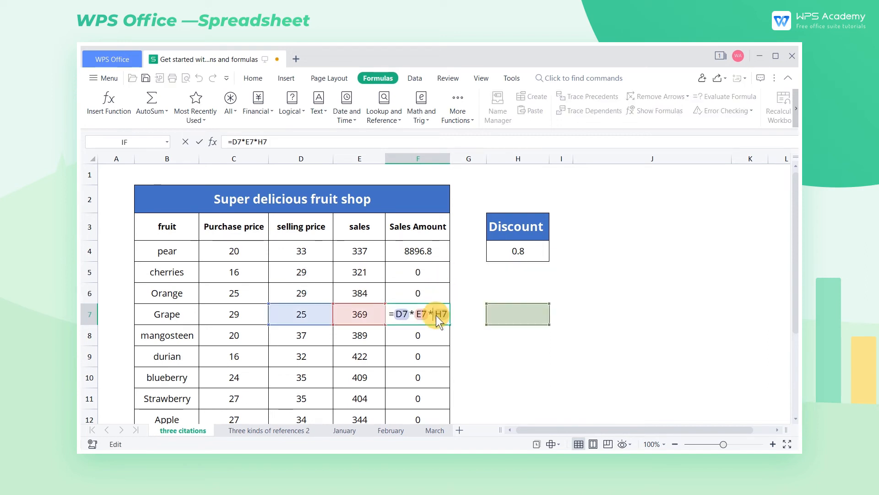
key("Return")
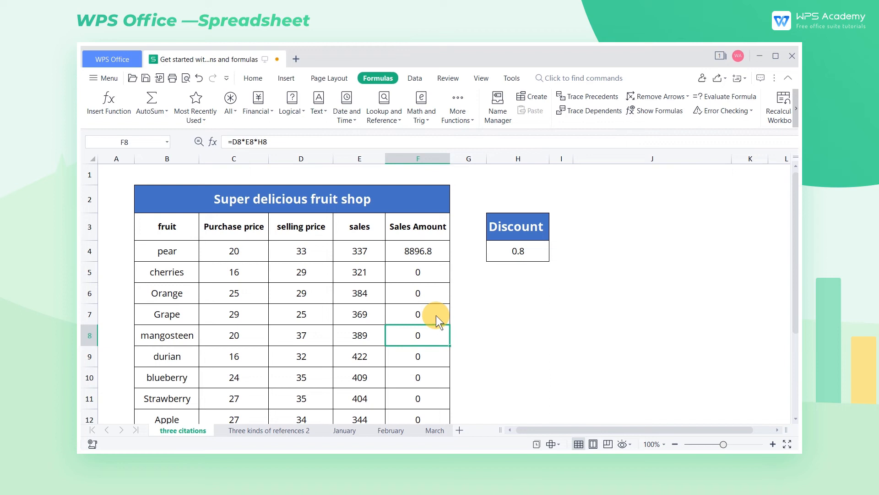
Make the discount reference in the F4 formula absolute so it reads =D4*E4*$H$4.
left_click(435, 255)
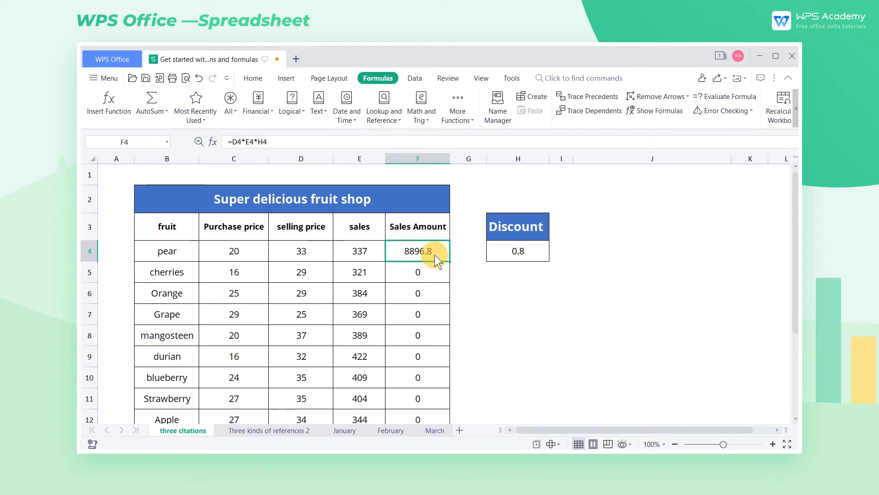
double_click(435, 255)
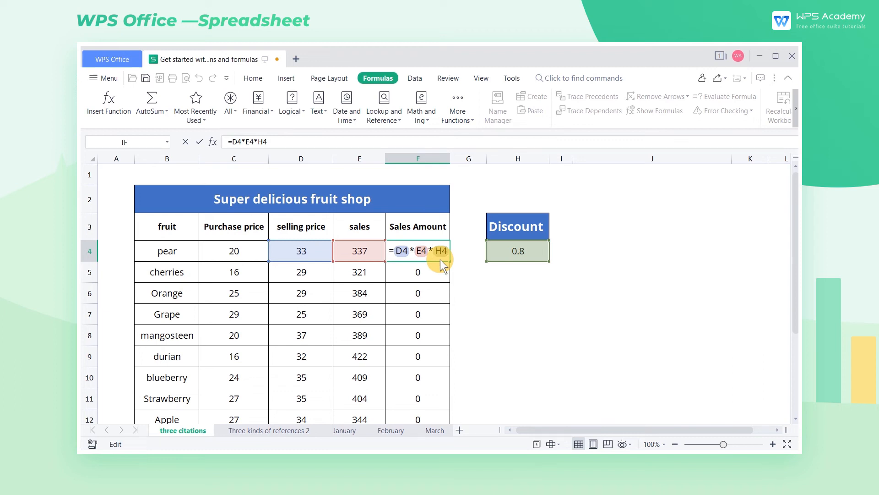
key("F4")
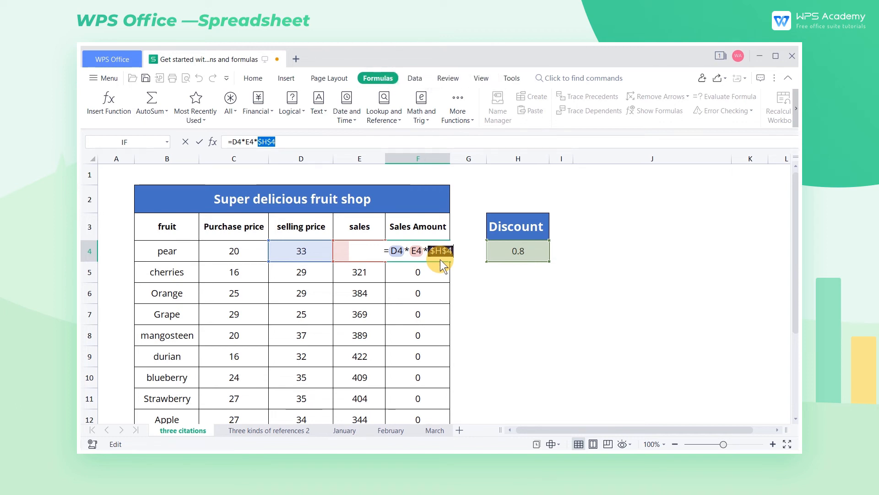
key("Return")
Fill the F4 formula with the absolute discount reference down the Sales Amount column to F15.
left_click(447, 260)
left_click_drag(449, 261, 445, 389)
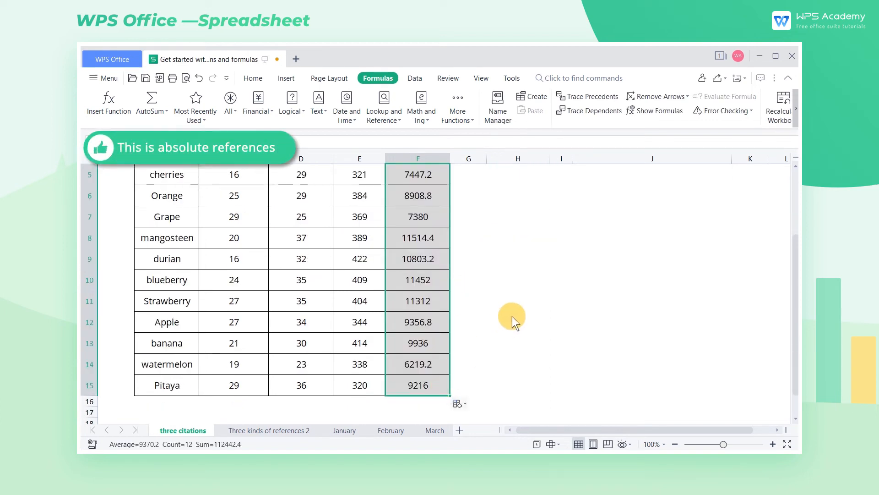
scroll(513, 315, "up", 2)
left_click(473, 254)
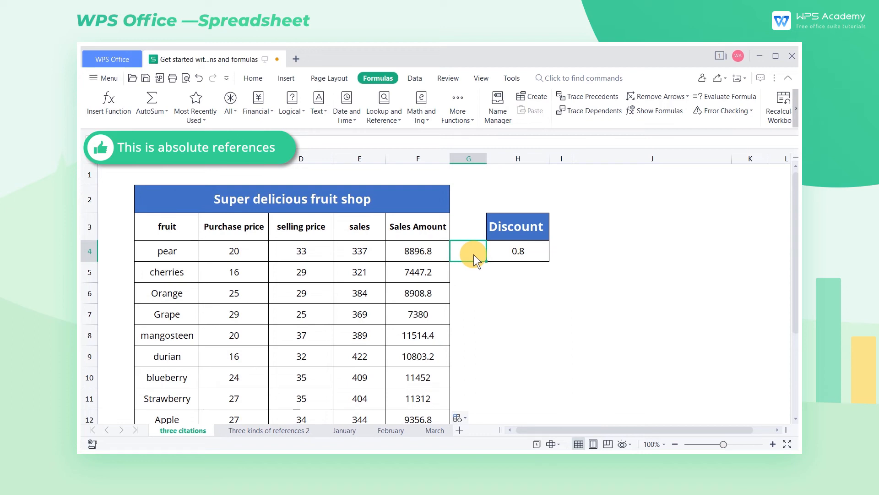
Check the relative references and the absolute discount reference in the formulas of F5, F6 and F7.
double_click(425, 276)
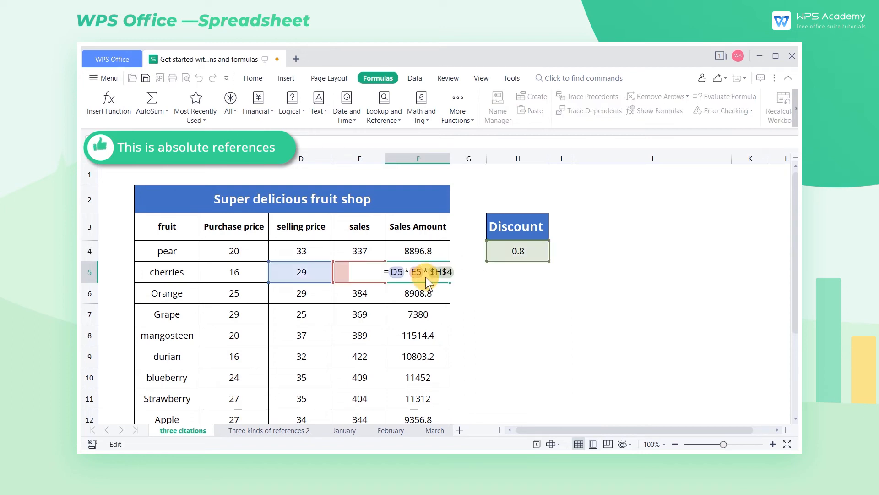
key("Return")
double_click(426, 294)
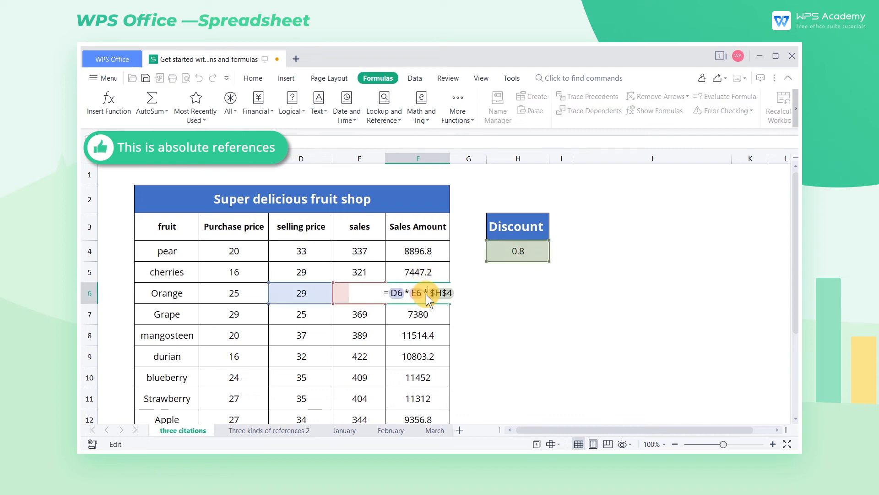
key("Return")
double_click(429, 314)
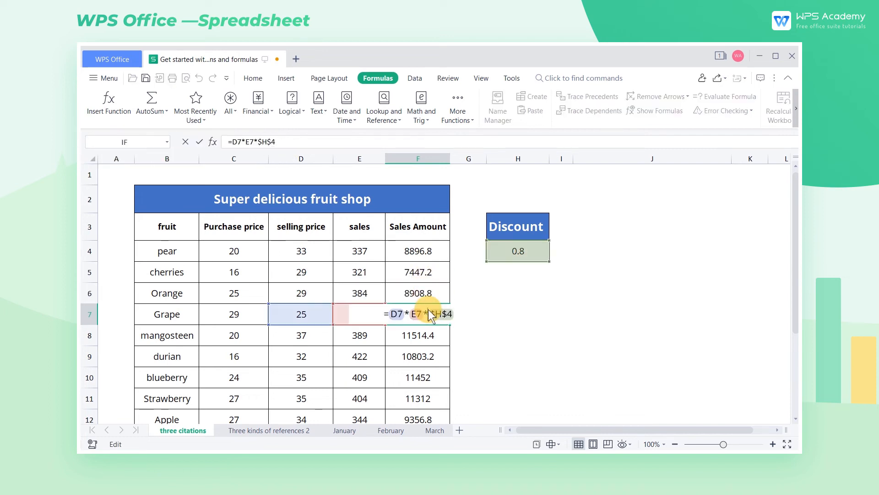
key("Return")
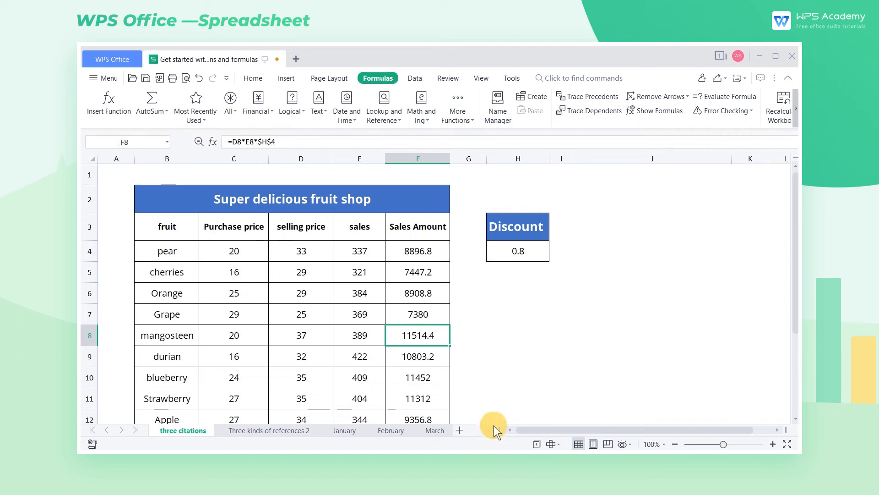
Cycle the discount reference in the F4 formula through the mixed form H$4 and on to the relative form H4.
left_click(443, 241)
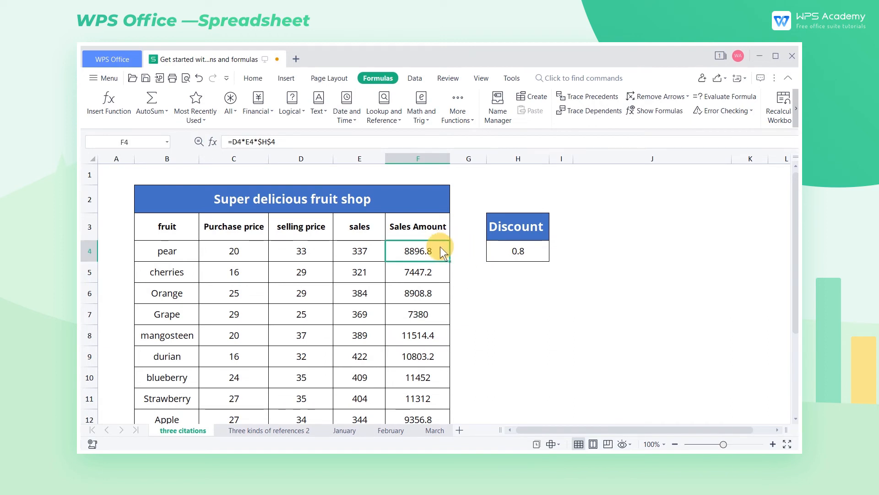
double_click(440, 246)
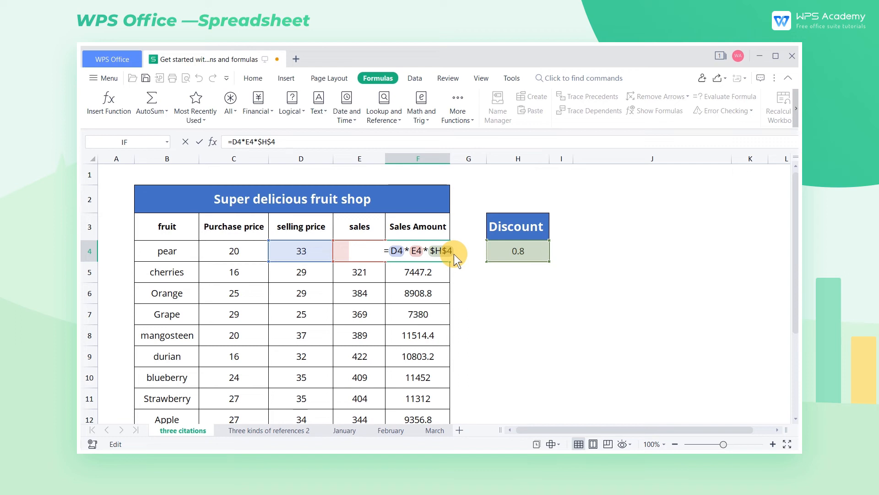
key("F4")
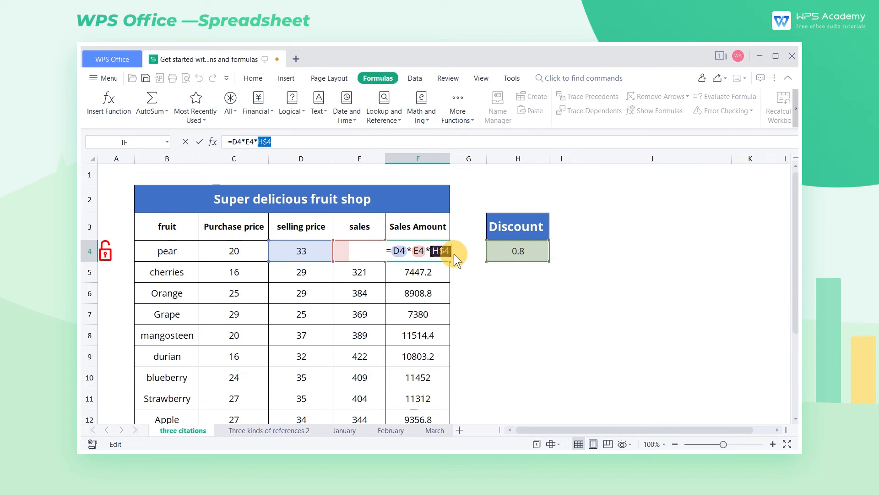
key("F4")
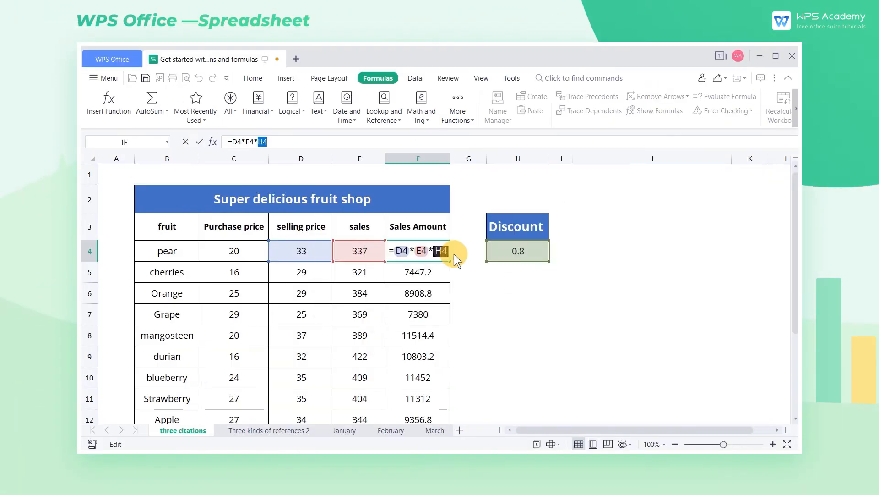
key("Return")
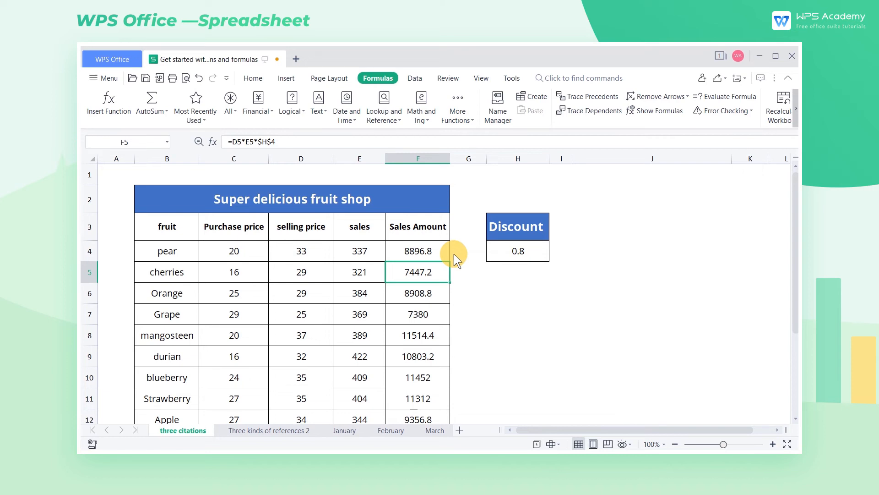
On the sheet Three kinds of references 2, enter the formula =B3 in G3 of the Relative references table.
left_click(276, 435)
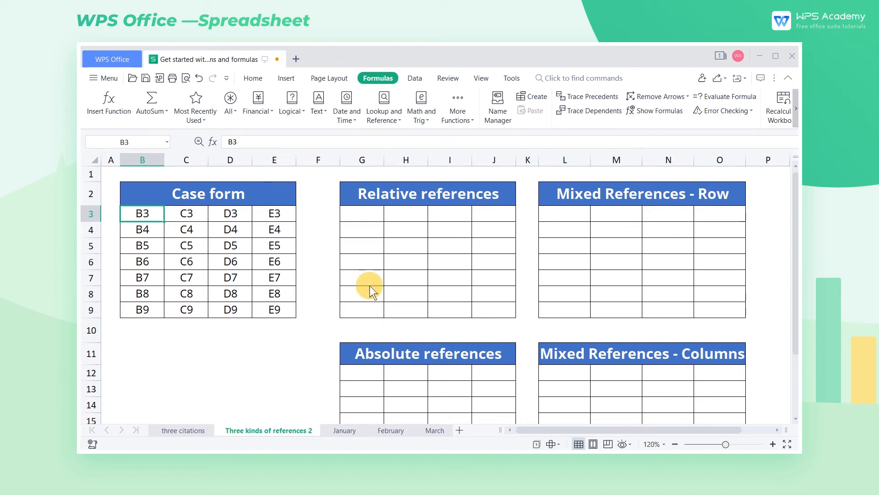
left_click(361, 213)
type("=")
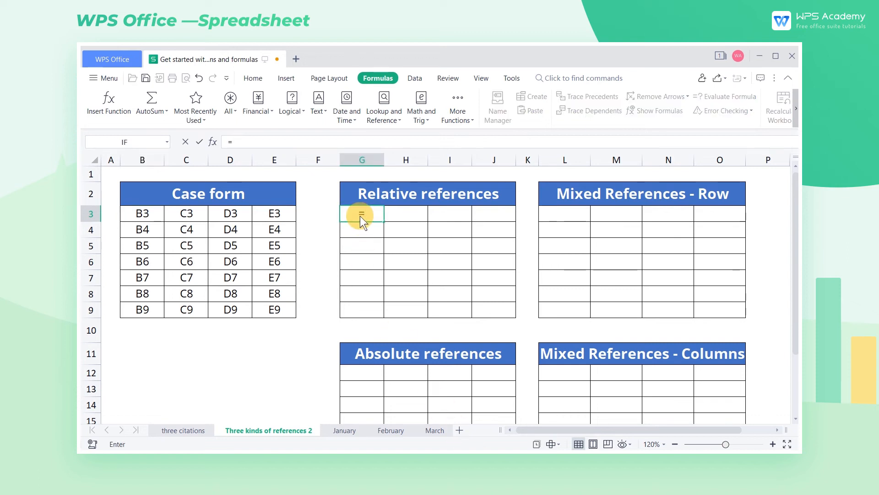
left_click(153, 214)
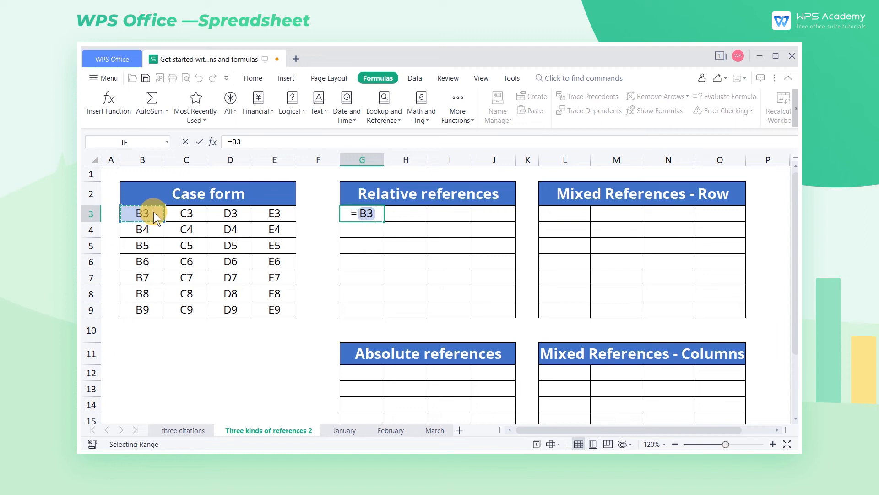
key("Return")
Fill the G3 formula across and down the Relative references table to J9.
left_click(381, 216)
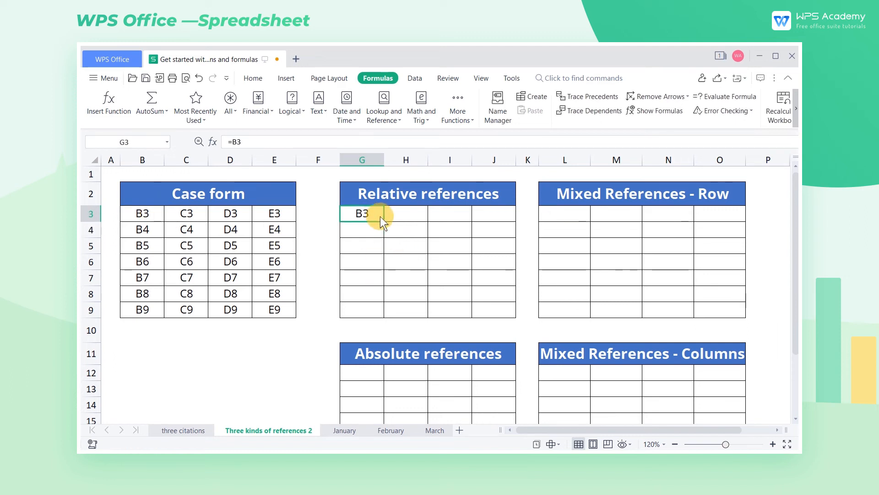
left_click_drag(384, 222, 522, 319)
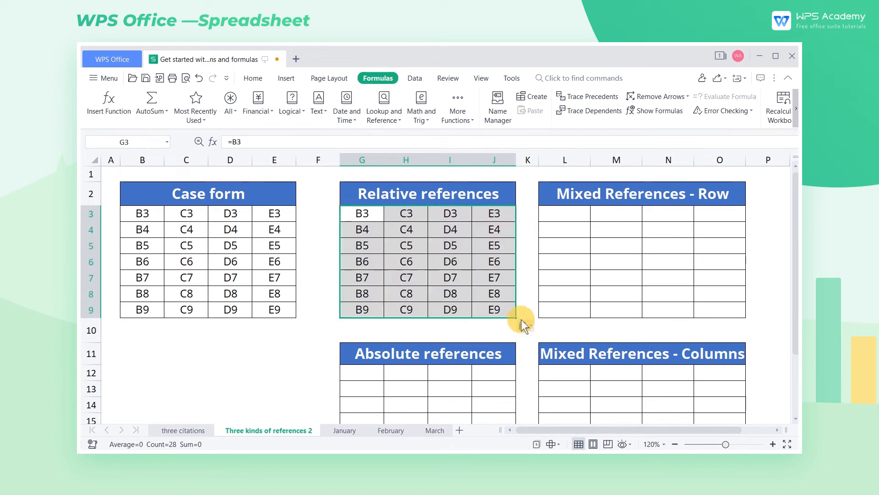
left_click(526, 314)
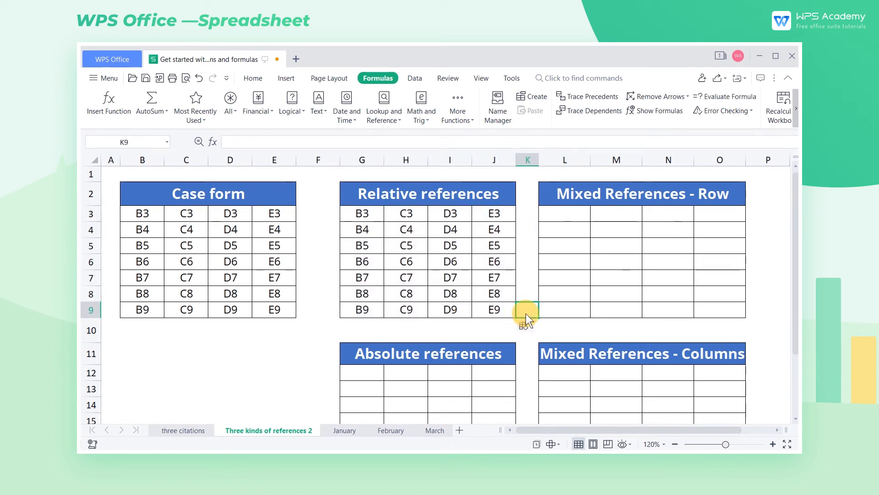
Enter the formula =$B$3 in G12, the first cell of the Absolute references table.
scroll(526, 313, "down", 2)
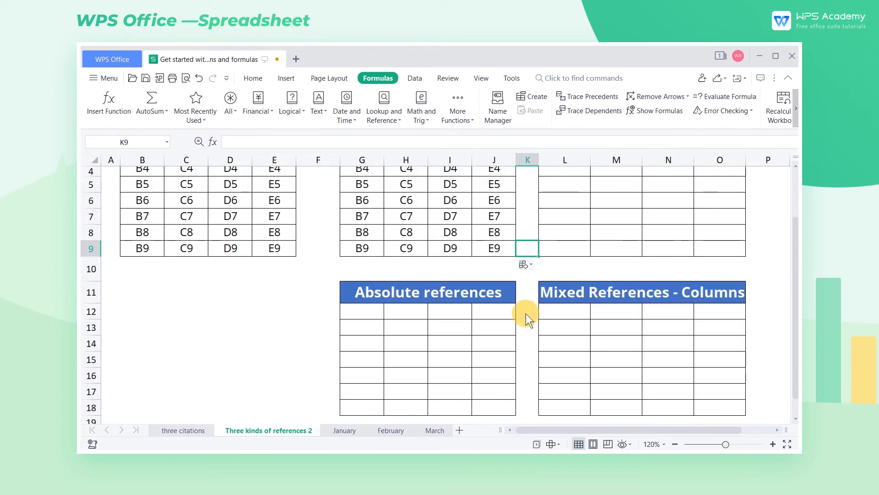
left_click(364, 311)
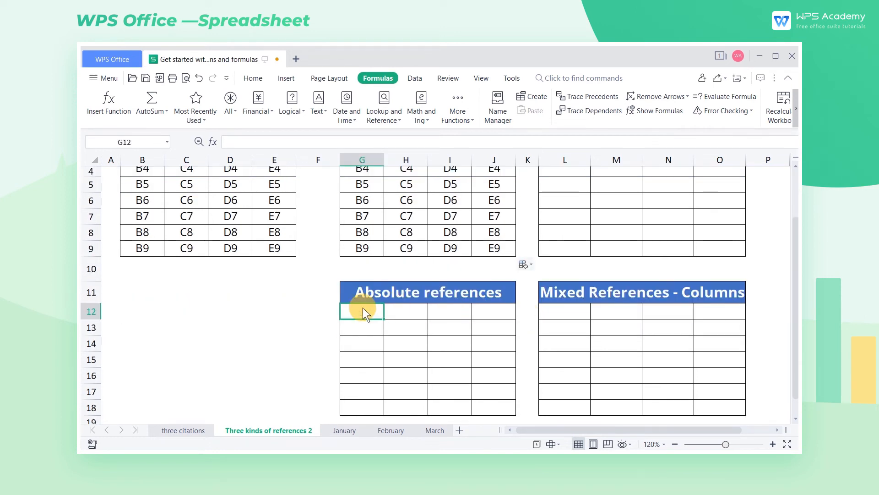
type("=")
scroll(255, 262, "up", 1)
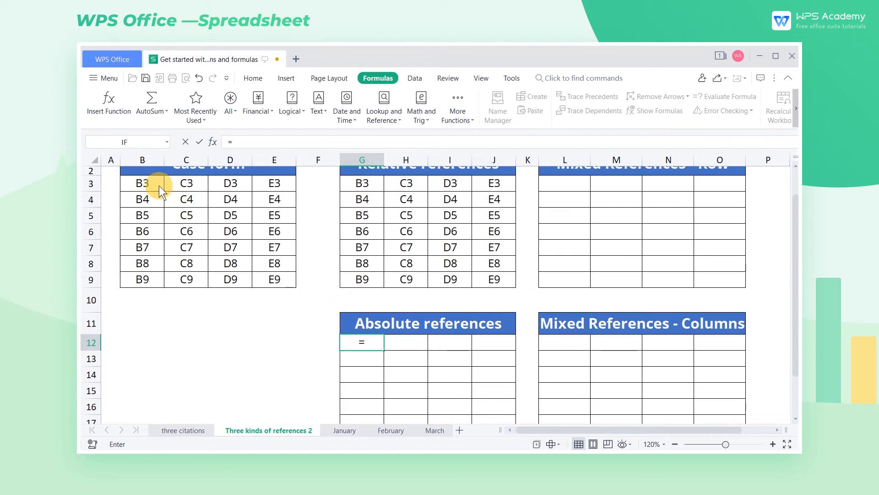
left_click(159, 186)
key("F4")
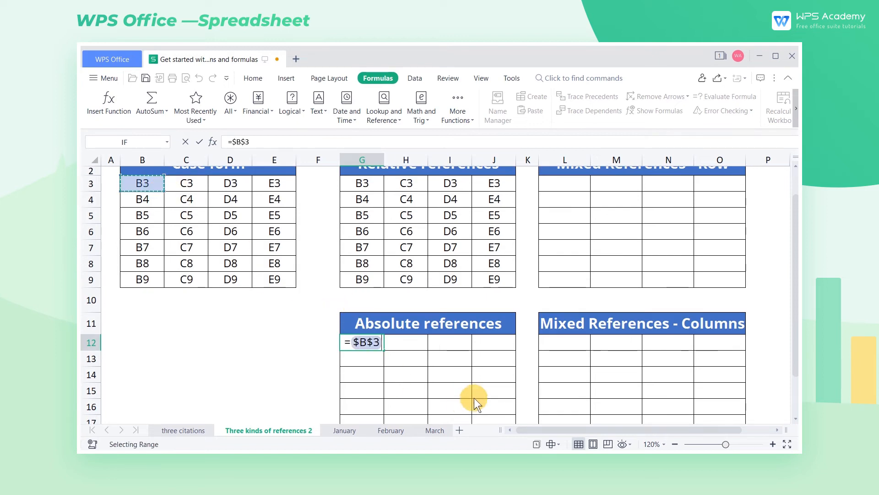
key("Return")
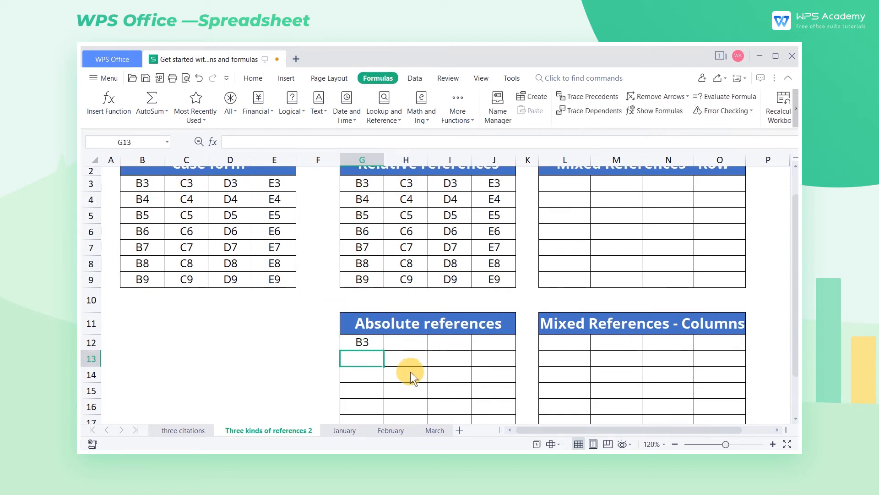
Fill the G12 formula across and down the Absolute references table to J18.
left_click(374, 345)
left_click_drag(385, 349, 516, 388)
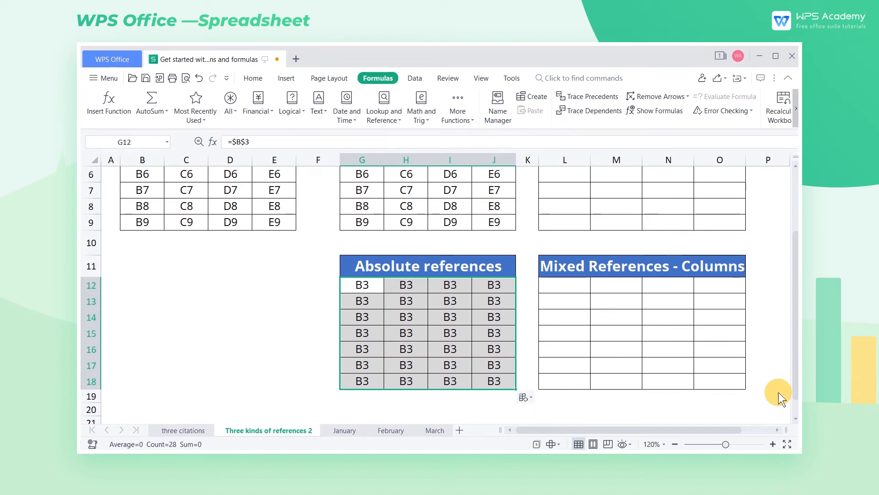
Enter the formula =B$3 in L3, the first cell of the Mixed References - Row table.
scroll(776, 391, "up", 2)
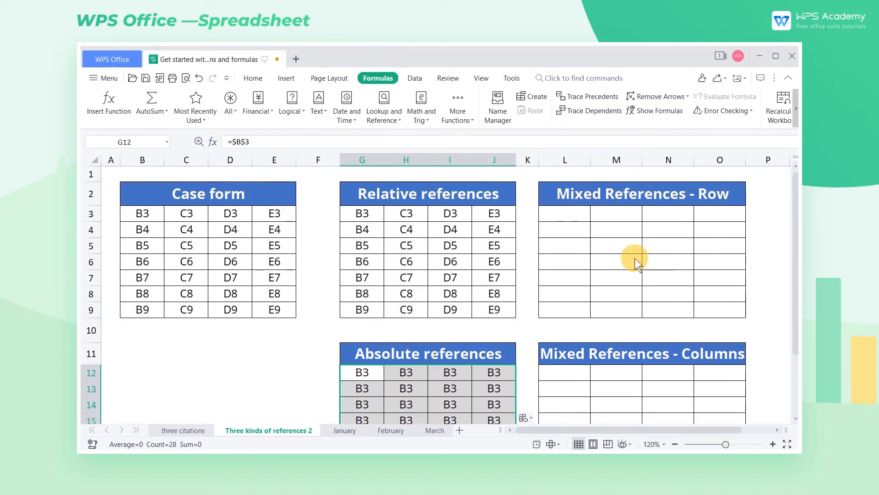
left_click(583, 215)
type("=")
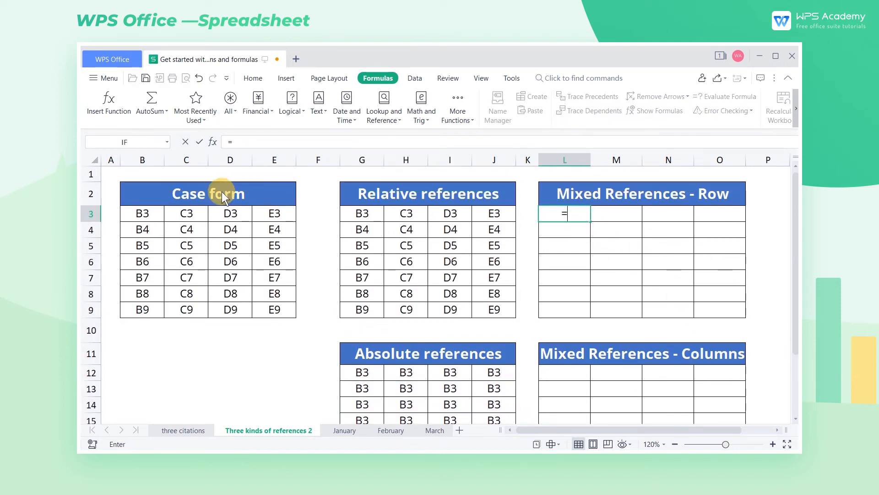
left_click(137, 216)
key("F4")
key("F4")
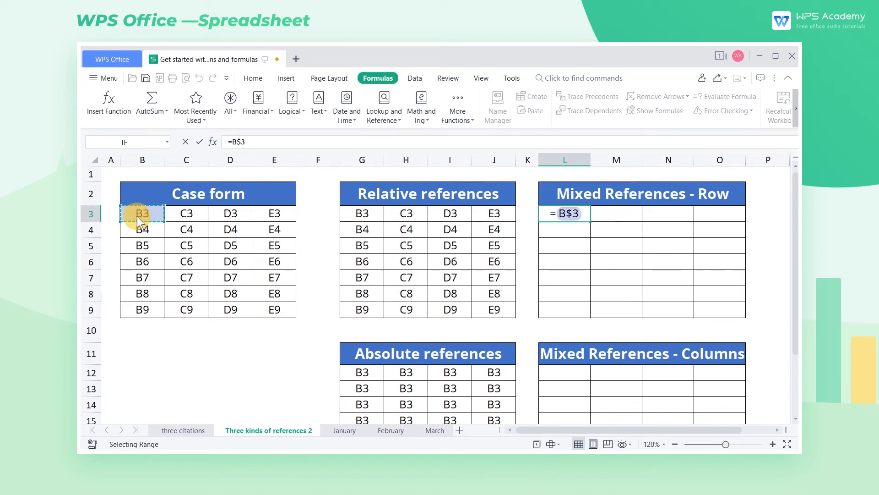
key("Return")
Fill the L3 formula across and down the Mixed References - Row table to O9.
left_click(586, 218)
left_click_drag(590, 220, 751, 316)
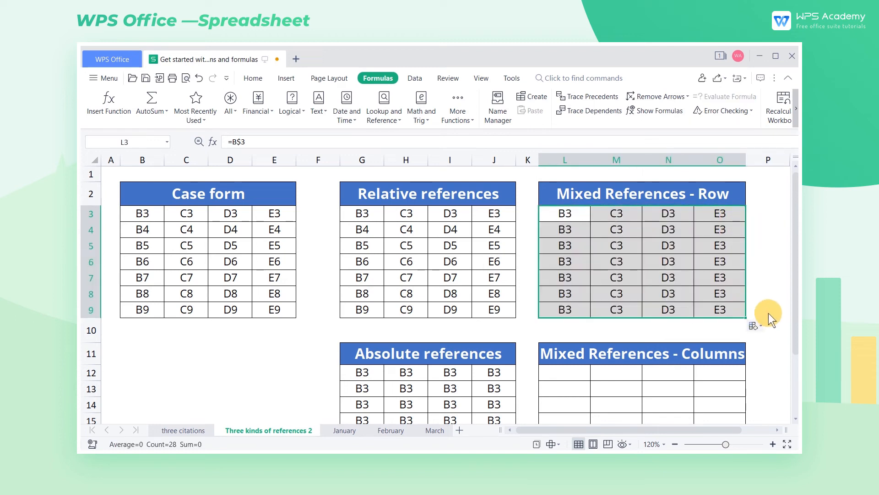
left_click(768, 312)
Enter the formula =$B3 in L12, the first cell of the Mixed References - Columns table.
left_click(564, 372)
type("=")
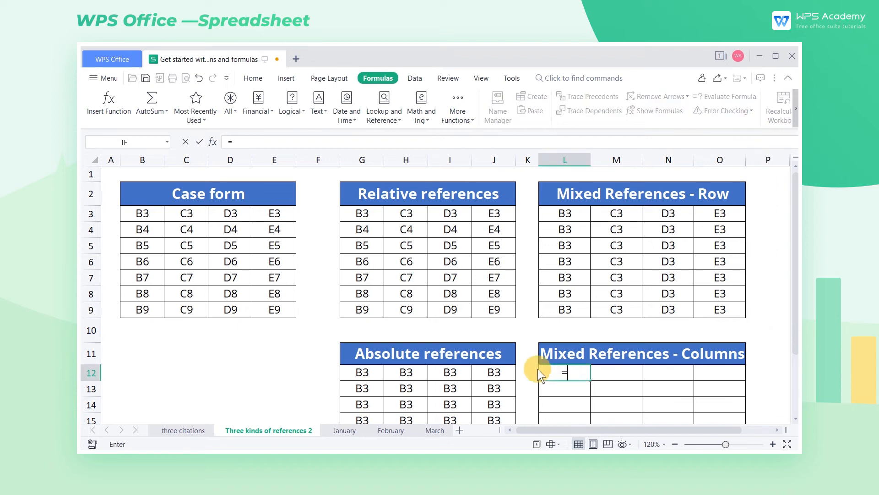
left_click(146, 214)
key("F4")
key("F4")
key("F4")
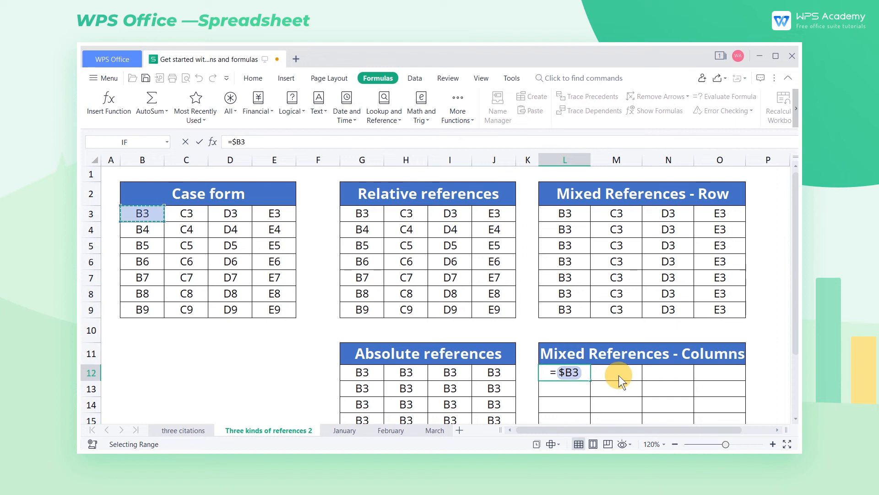
key("ctrl+Return")
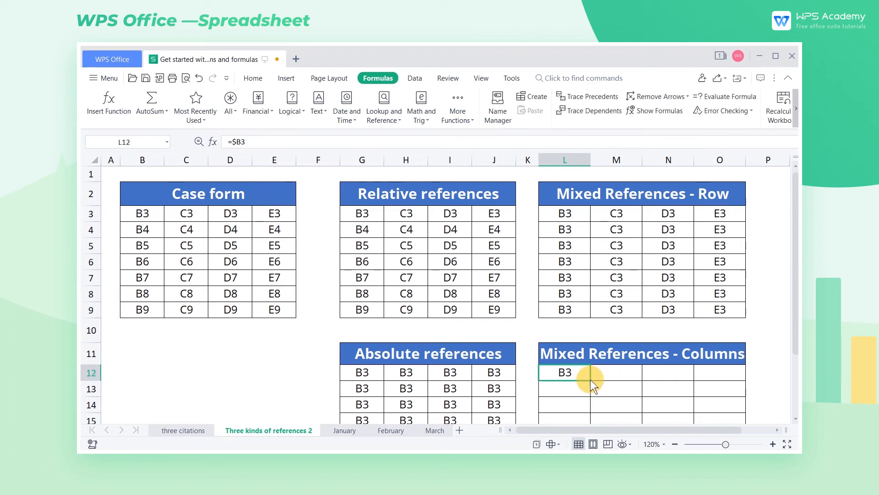